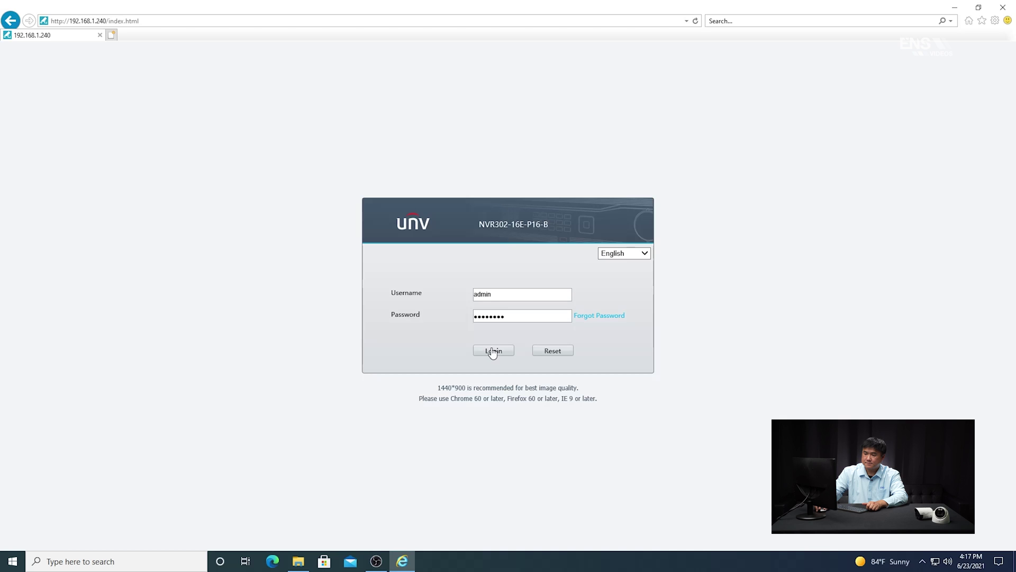
Log in to the NVR web interface with the filled-in credentials and dismiss the offer to store the password.
{"action": "left_click", "coordinate": [492, 351]}
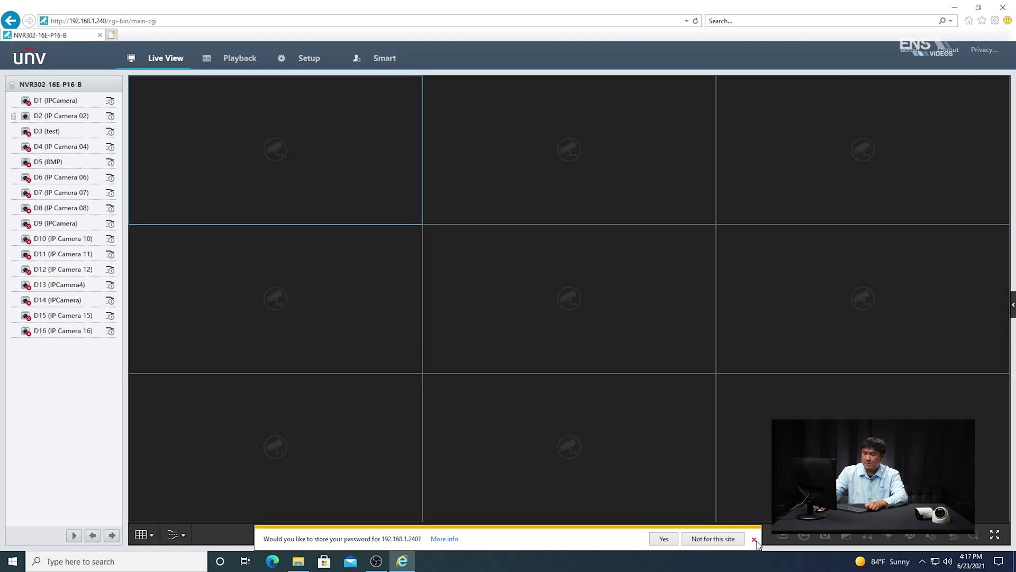
{"action": "left_click", "coordinate": [755, 540]}
{"action": "left_click", "coordinate": [754, 539]}
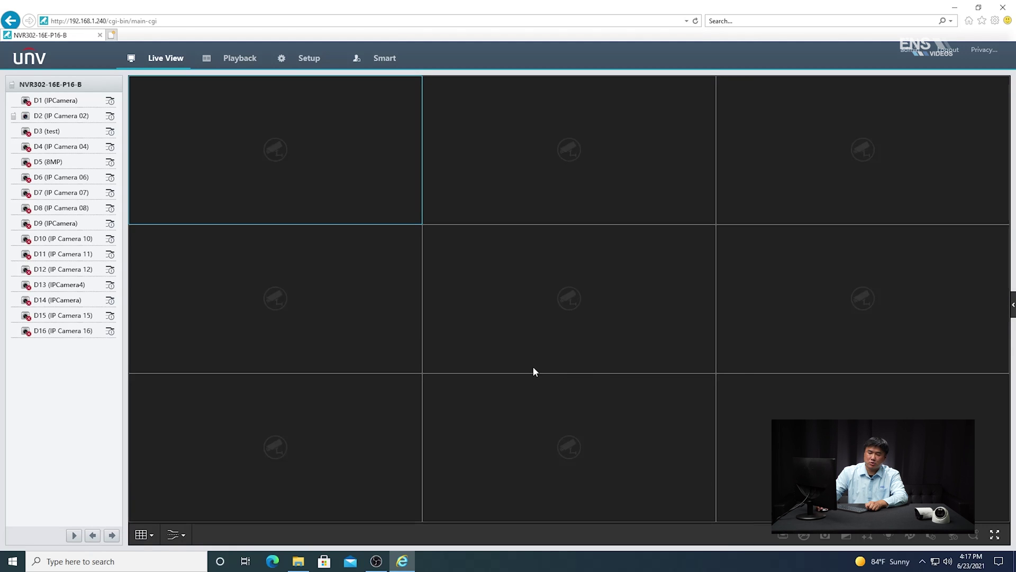
Set the live view to a single-window layout and show the stream of camera D2 (IP Camera 02).
{"action": "mouse_move", "coordinate": [142, 534]}
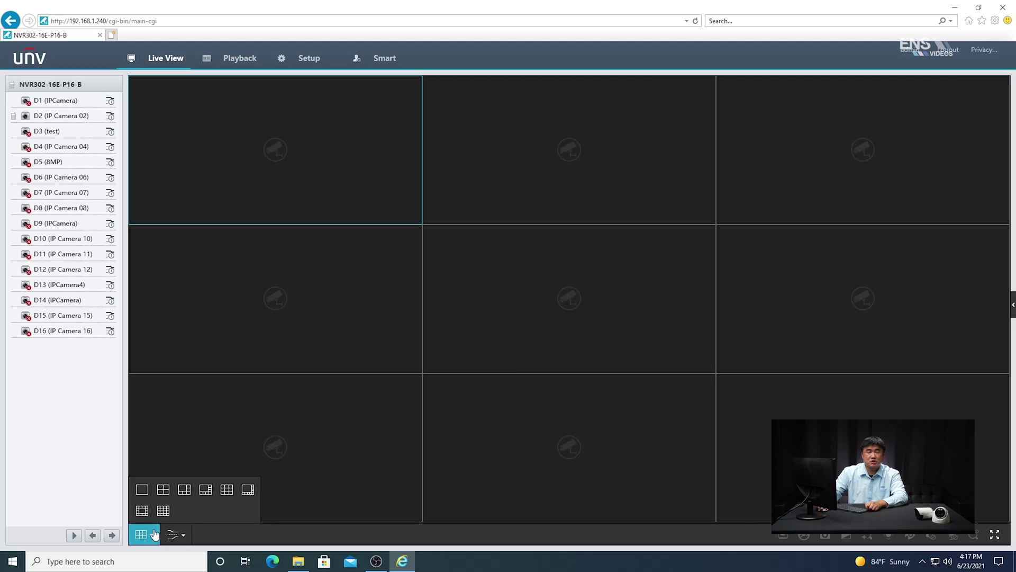
{"action": "left_click", "coordinate": [141, 490]}
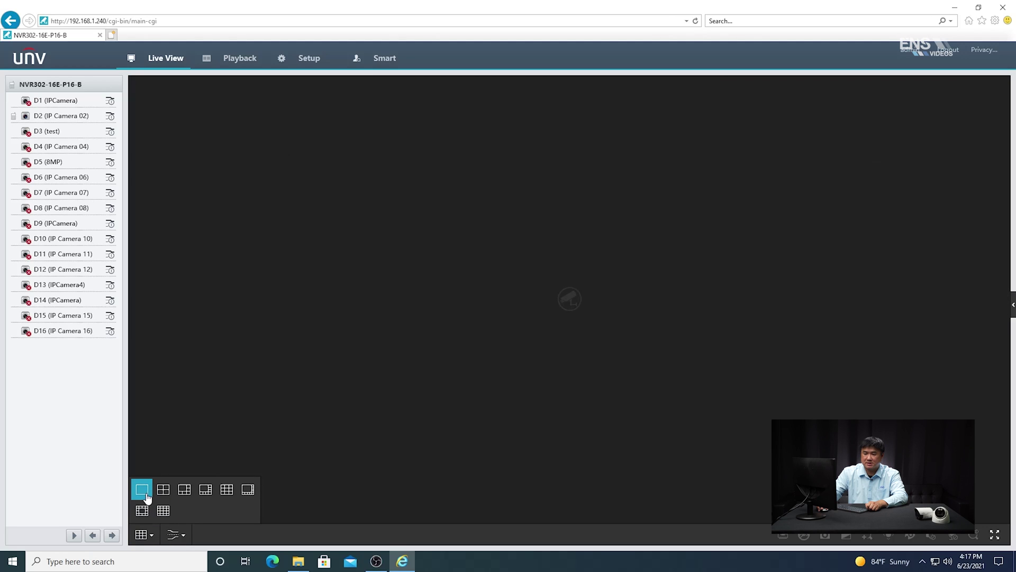
{"action": "double_click", "coordinate": [29, 117]}
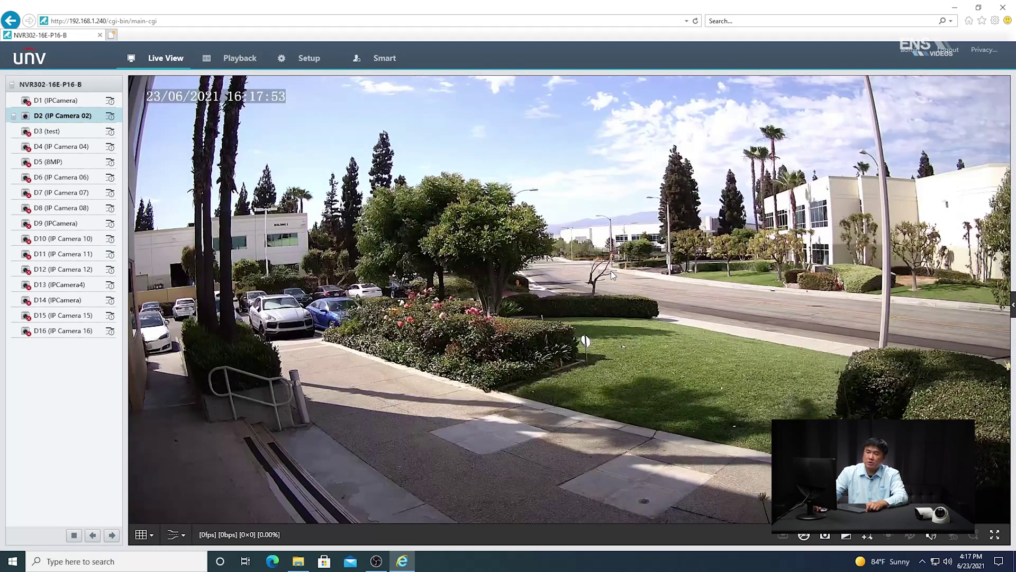
Save the client settings in Setup with Intelligent Mark set to On.
{"action": "left_click", "coordinate": [304, 60]}
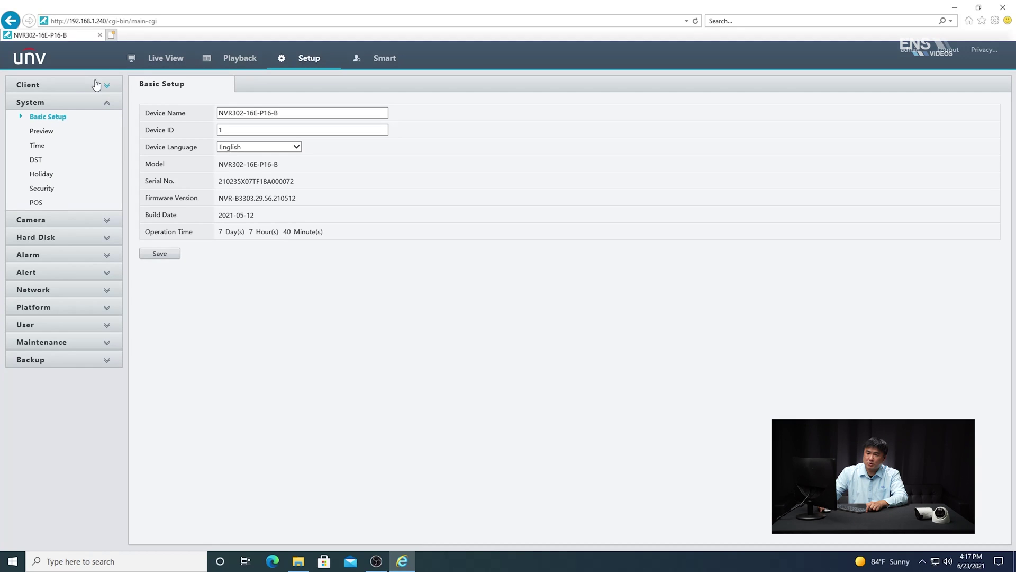
{"action": "left_click", "coordinate": [84, 86]}
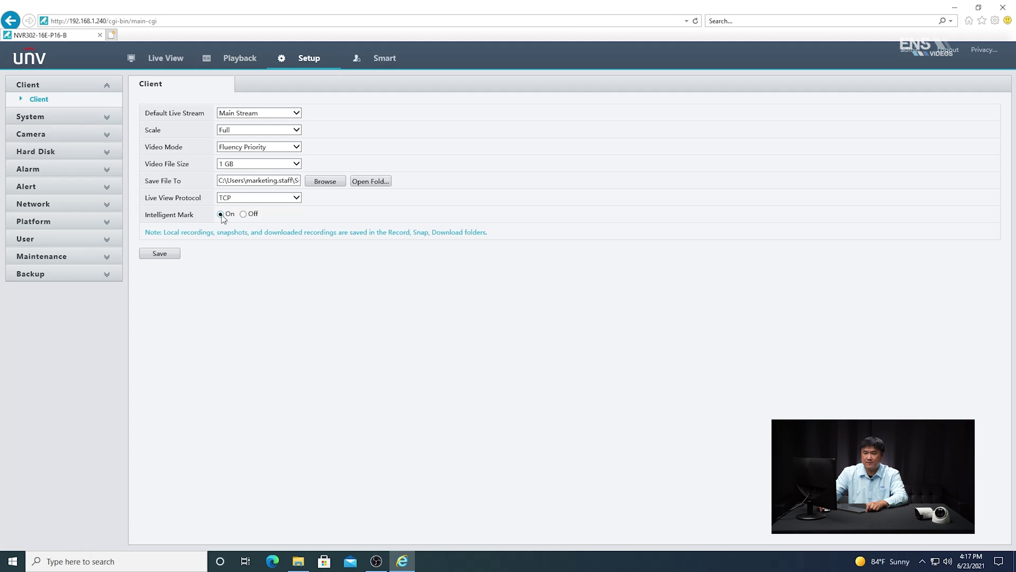
{"action": "left_click", "coordinate": [172, 255]}
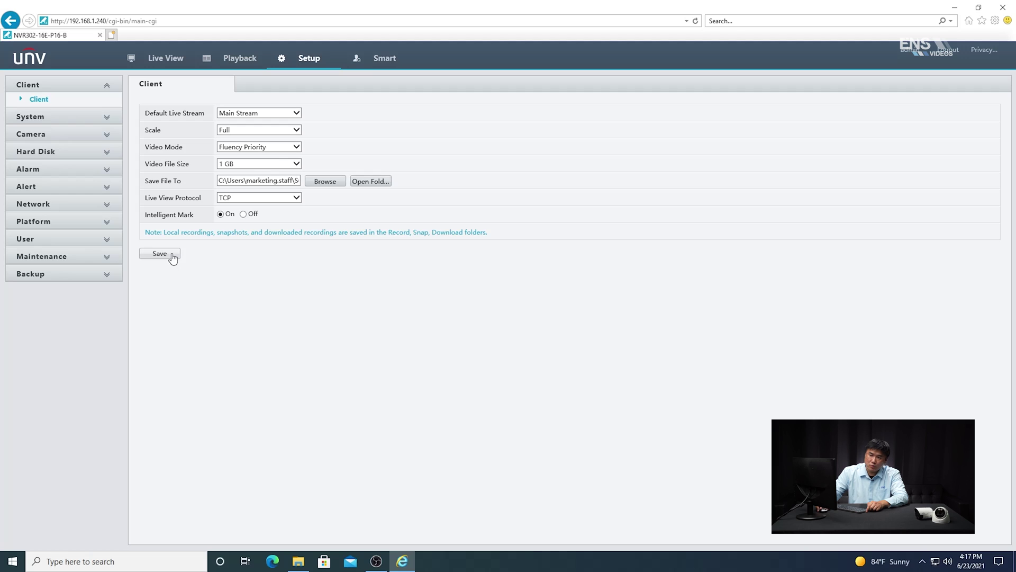
Open the camera recording schedule settings and select camera D2 (IP Camera 02).
{"action": "left_click", "coordinate": [104, 136]}
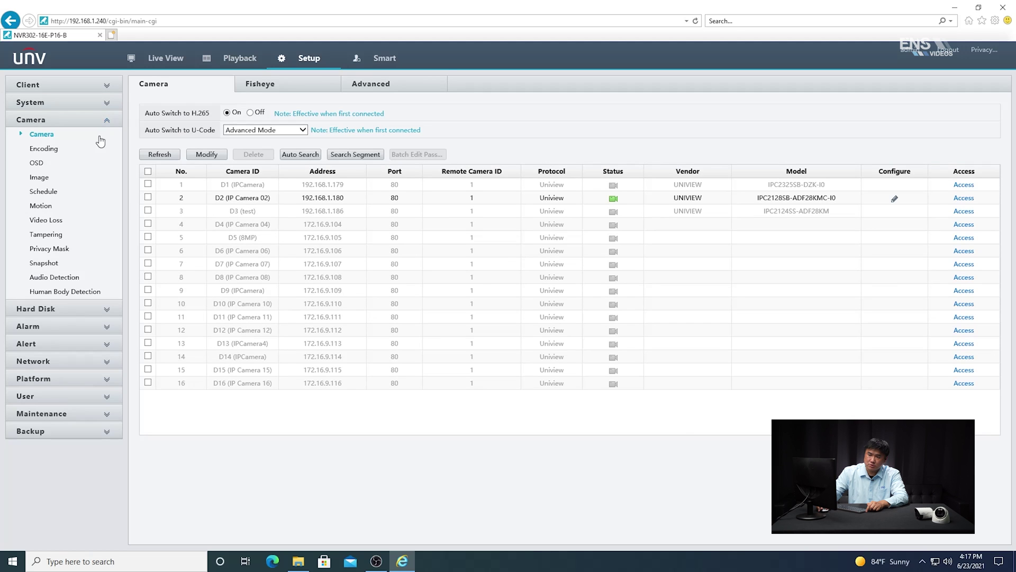
{"action": "left_click", "coordinate": [45, 192]}
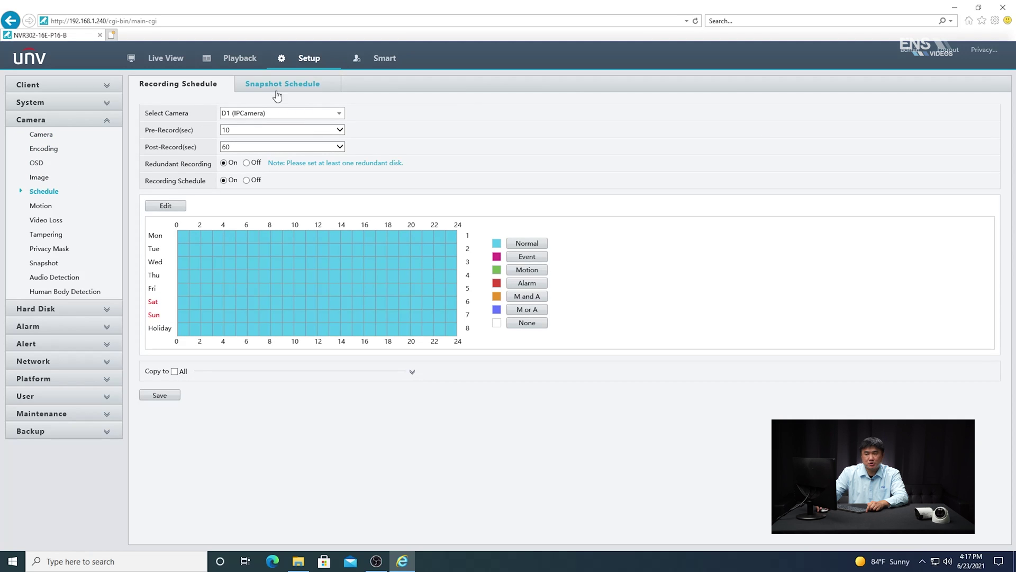
{"action": "left_click", "coordinate": [292, 114]}
{"action": "left_click", "coordinate": [261, 151]}
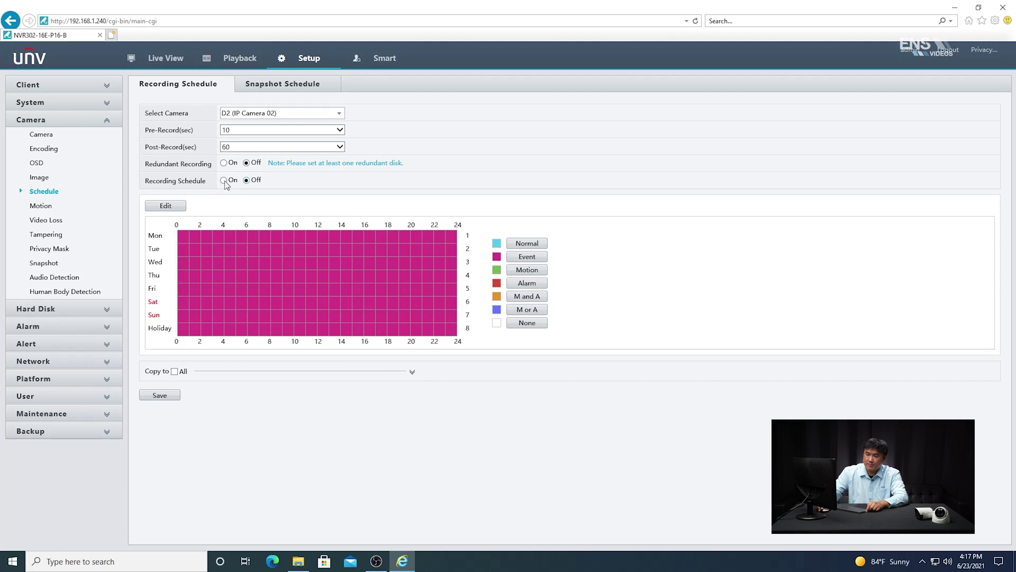
Turn on D2's recording schedule with the all-day type Event, copied to all days, and save it.
{"action": "left_click", "coordinate": [165, 205]}
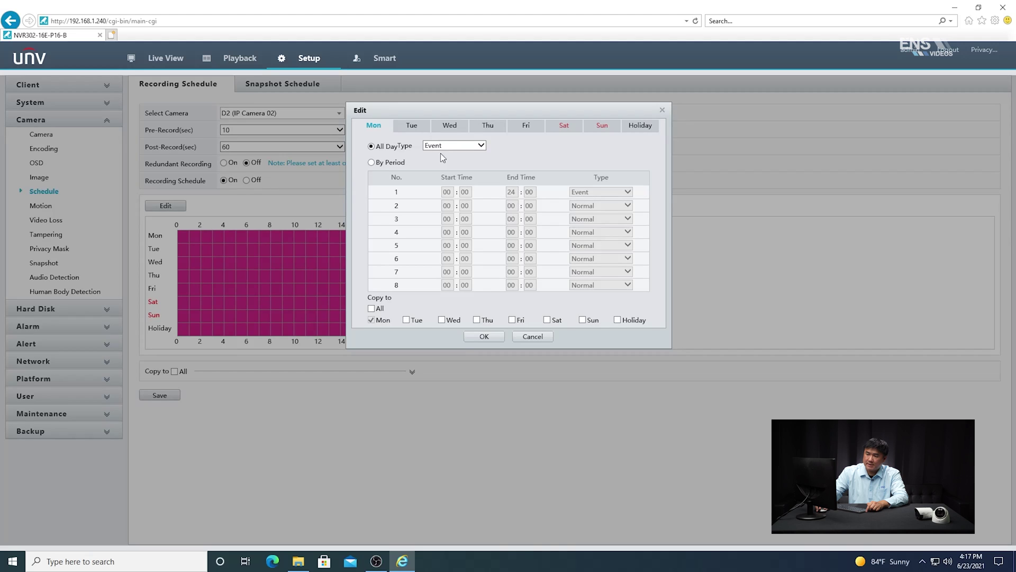
{"action": "left_click", "coordinate": [456, 146]}
{"action": "left_click", "coordinate": [456, 135]}
{"action": "left_click", "coordinate": [448, 148]}
{"action": "left_click", "coordinate": [438, 154]}
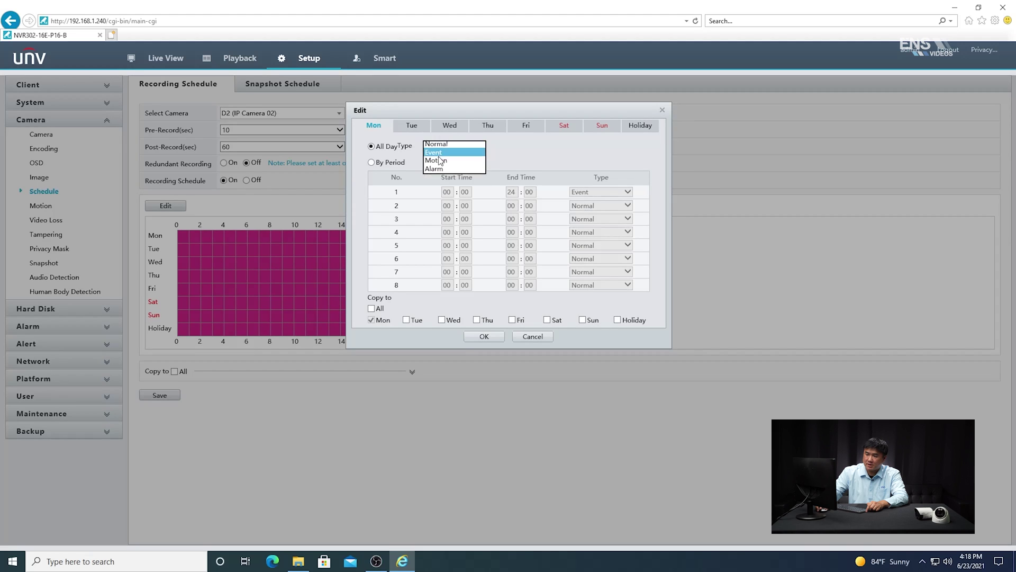
{"action": "left_click", "coordinate": [372, 308]}
{"action": "left_click", "coordinate": [484, 337]}
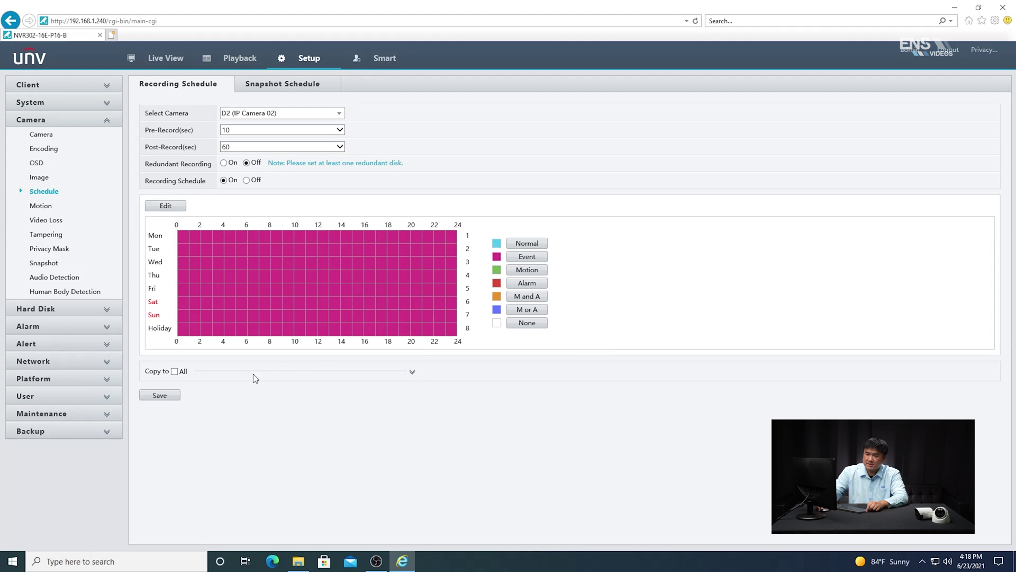
{"action": "left_click", "coordinate": [164, 397]}
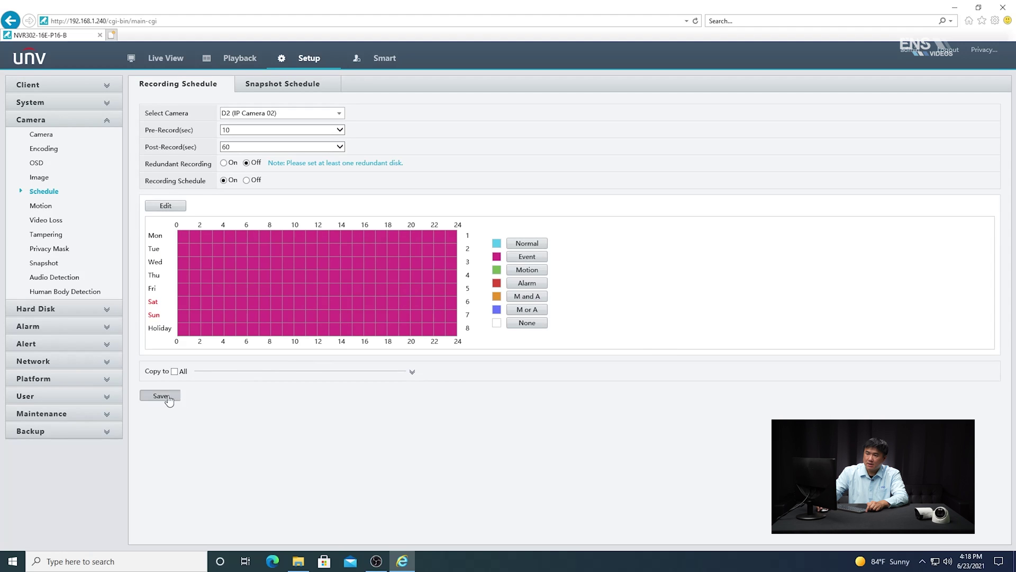
Set the snapshot schedule of D2 (IP Camera 02) to Event all day, copied to all days, and save it.
{"action": "left_click", "coordinate": [298, 85]}
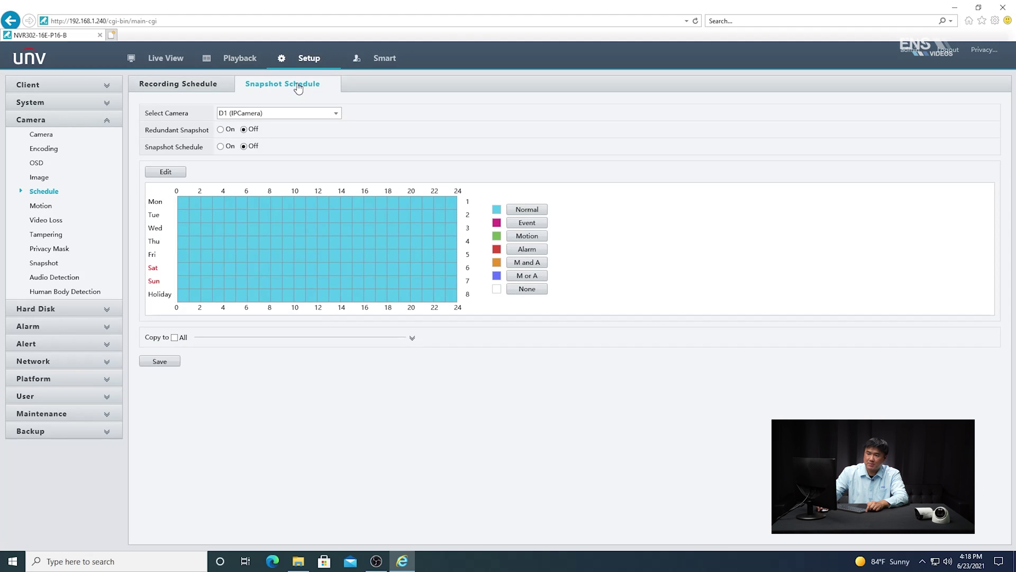
{"action": "left_click", "coordinate": [288, 113]}
{"action": "left_click", "coordinate": [260, 150]}
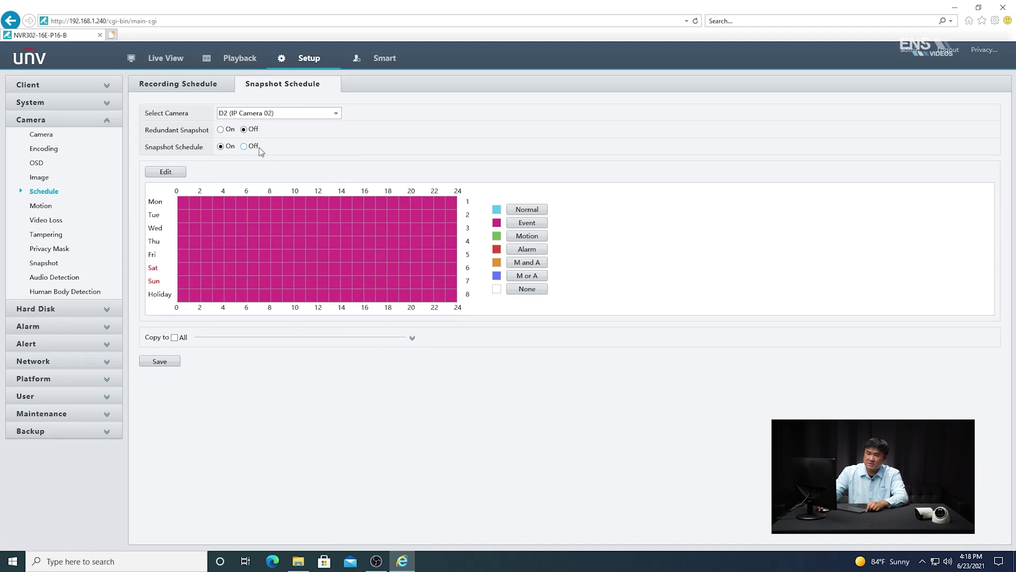
{"action": "left_click", "coordinate": [166, 172]}
{"action": "left_click", "coordinate": [464, 150]}
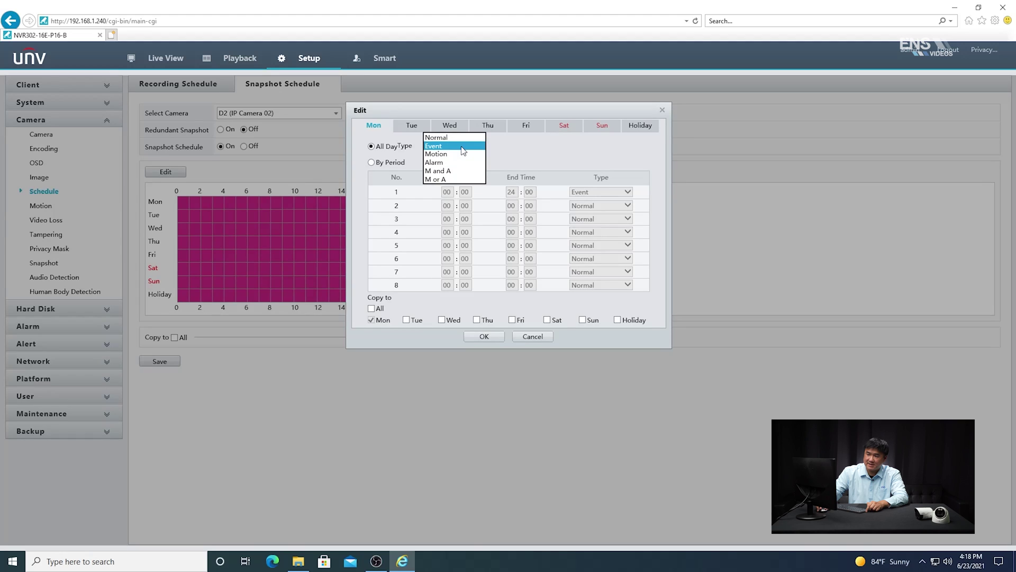
{"action": "left_click", "coordinate": [453, 146]}
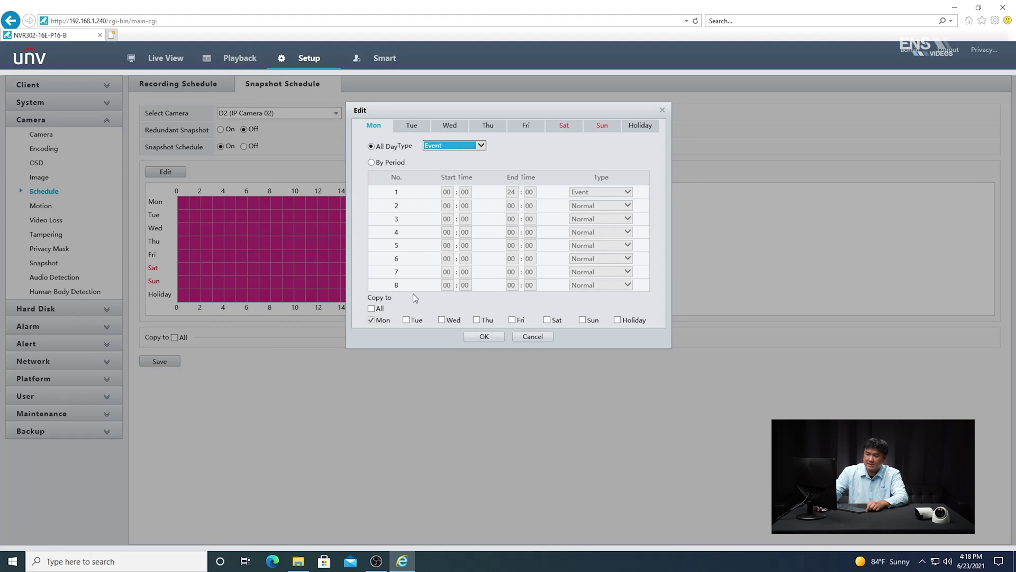
{"action": "left_click", "coordinate": [371, 308]}
{"action": "left_click", "coordinate": [478, 337]}
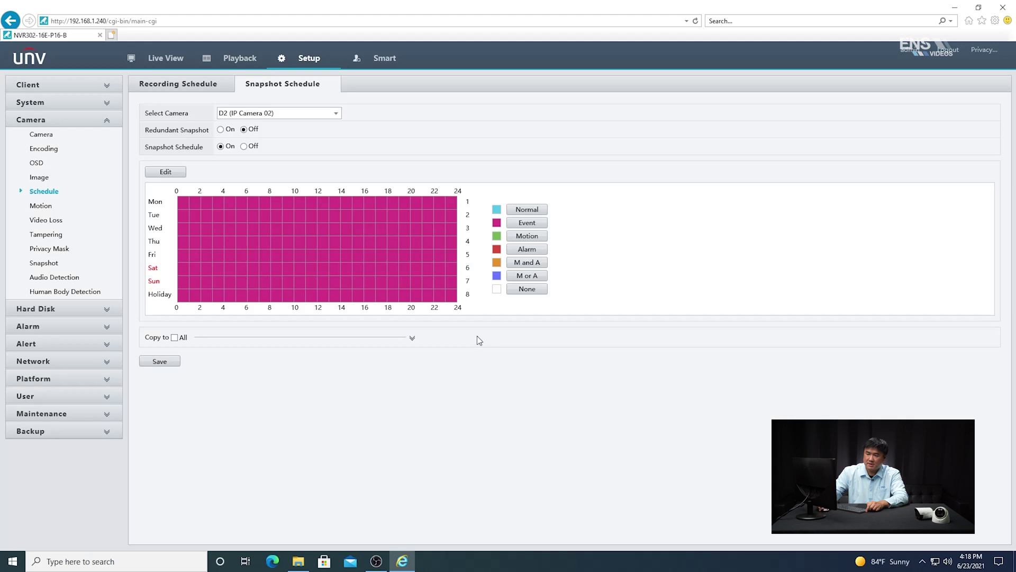
{"action": "left_click", "coordinate": [164, 363]}
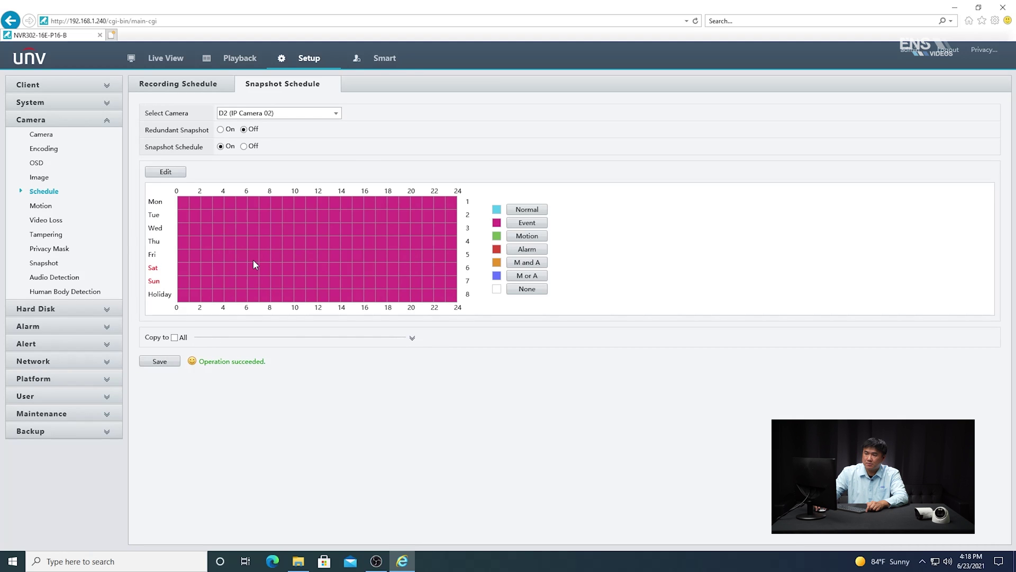
Enable Intrusion Detection for camera D2 in the smart settings and clear its existing detection areas.
{"action": "left_click", "coordinate": [387, 60]}
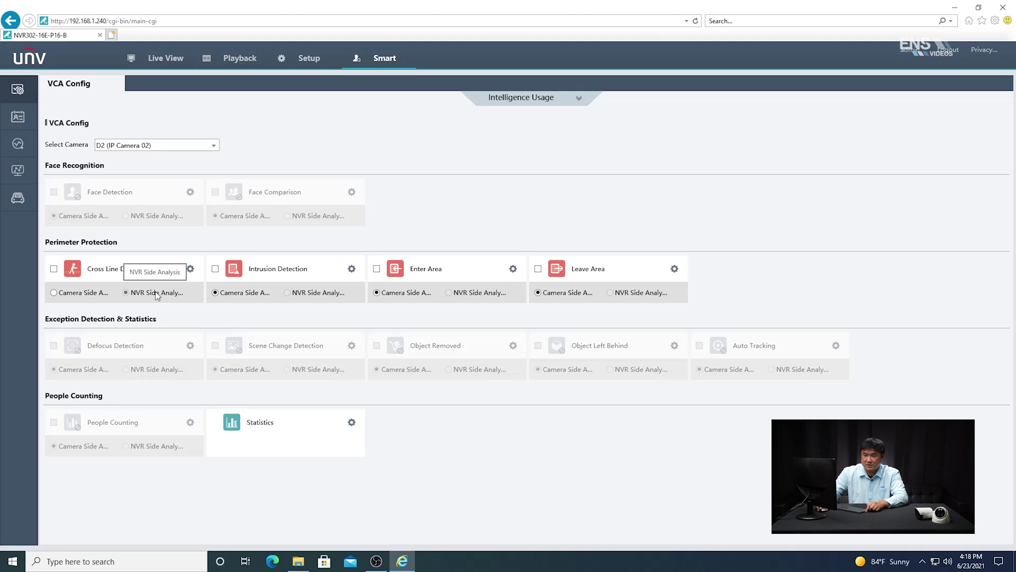
{"action": "left_click", "coordinate": [215, 269]}
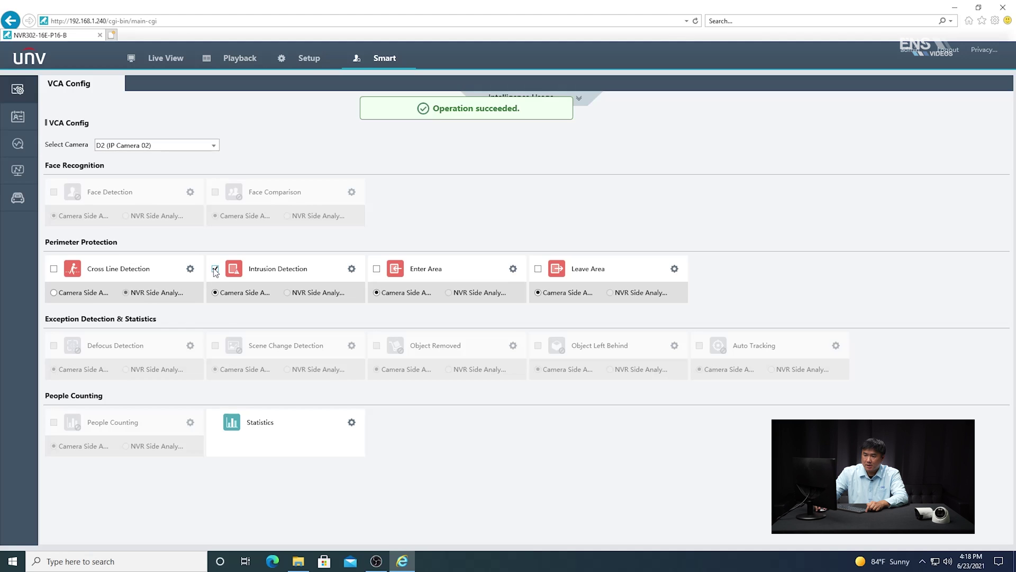
{"action": "left_click", "coordinate": [352, 269]}
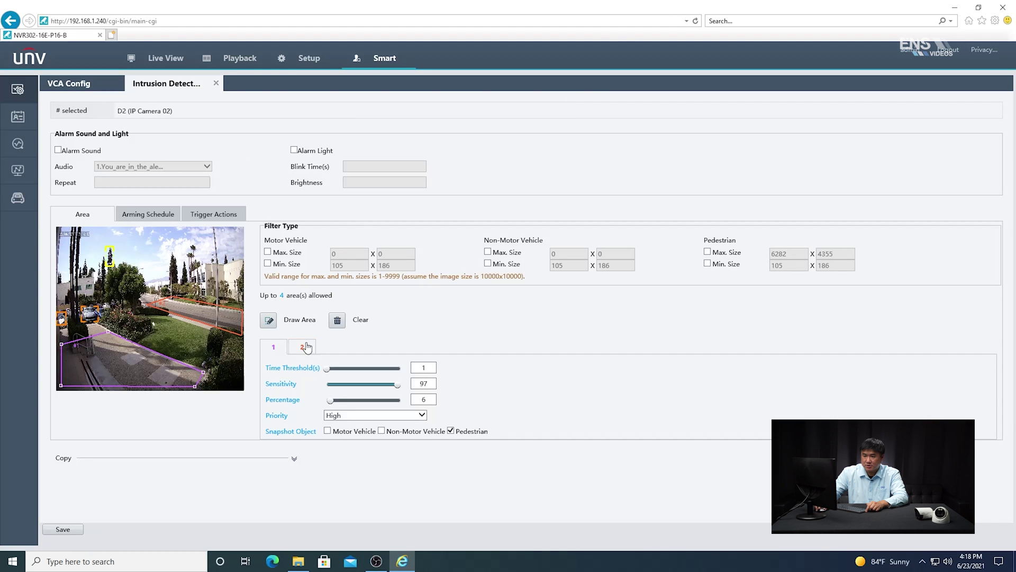
{"action": "left_click", "coordinate": [337, 319]}
{"action": "left_click", "coordinate": [337, 320]}
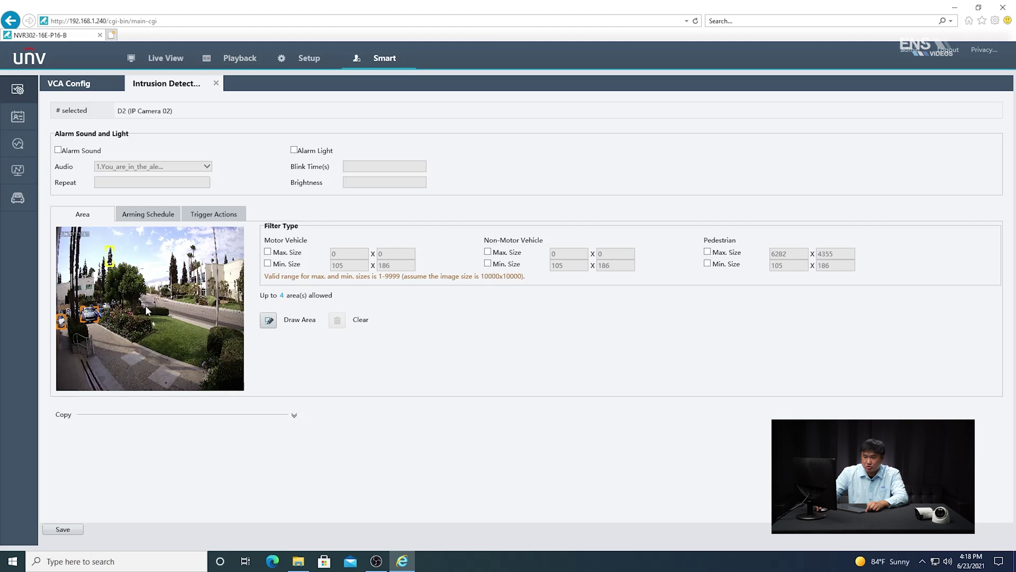
Draw a closed five-point intrusion detection area over the paved walkway in the lower part of the camera image.
{"action": "left_click", "coordinate": [268, 321]}
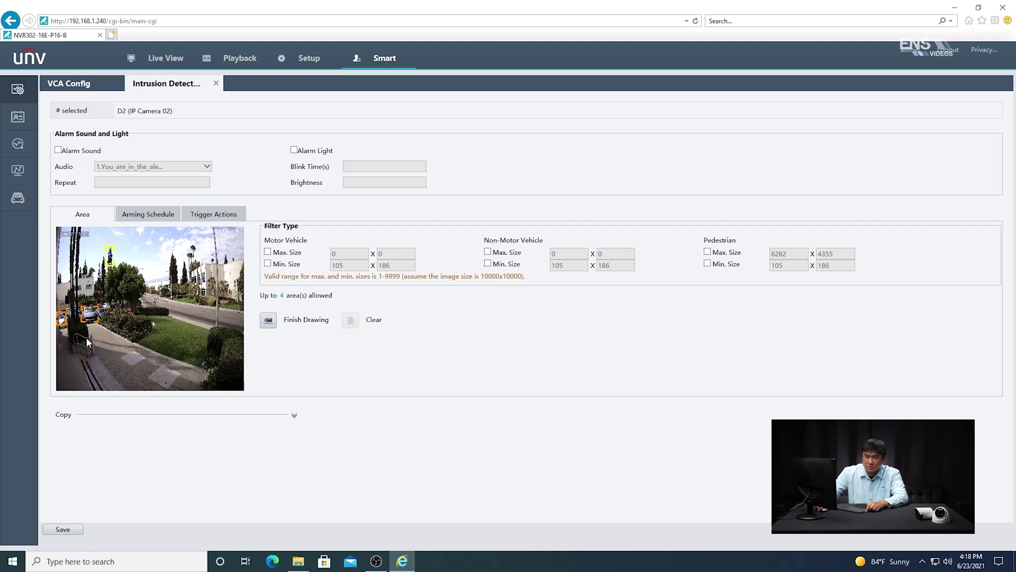
{"action": "left_click", "coordinate": [64, 349]}
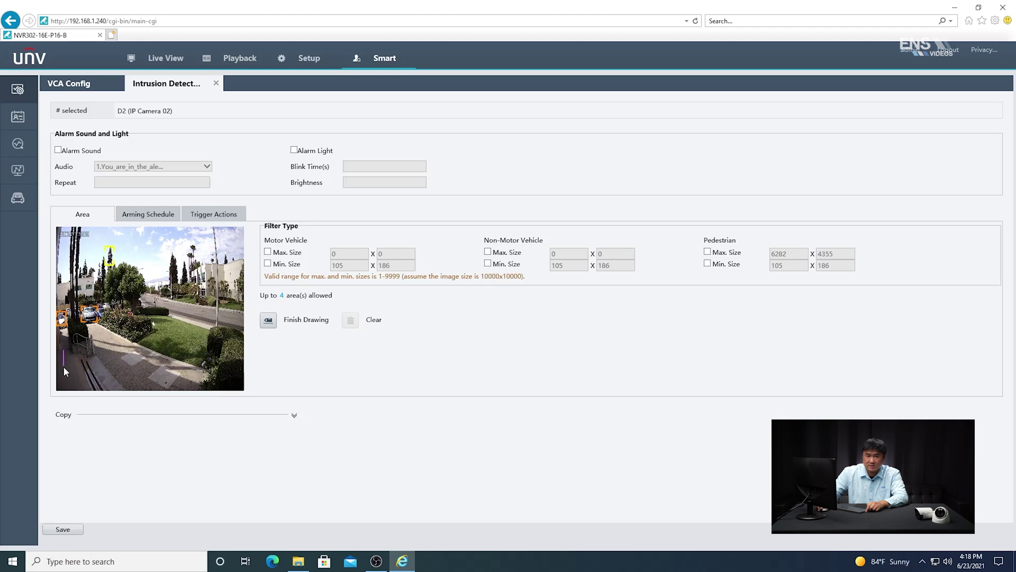
{"action": "left_click", "coordinate": [62, 383]}
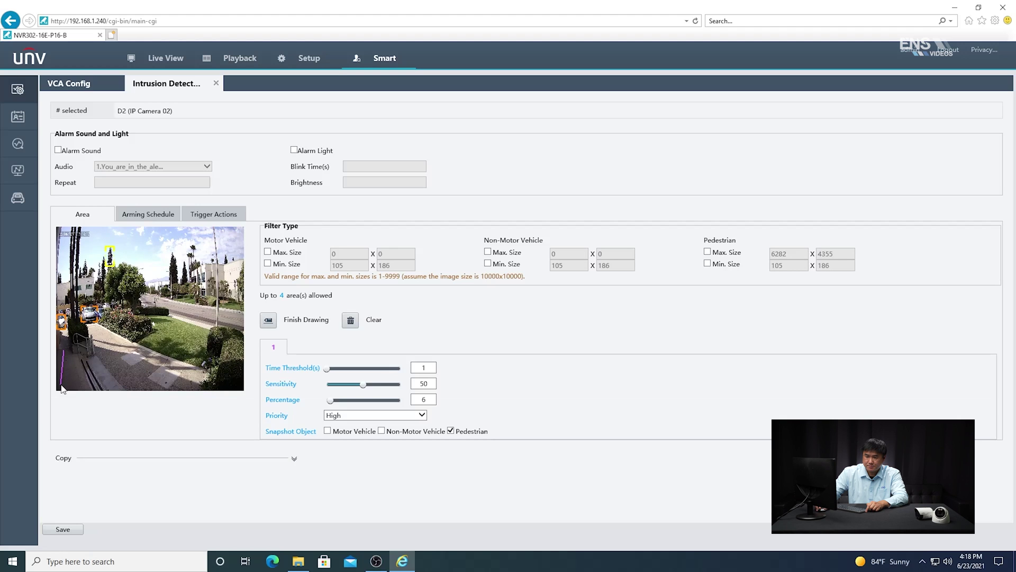
{"action": "left_click", "coordinate": [203, 385]}
{"action": "left_click", "coordinate": [206, 377]}
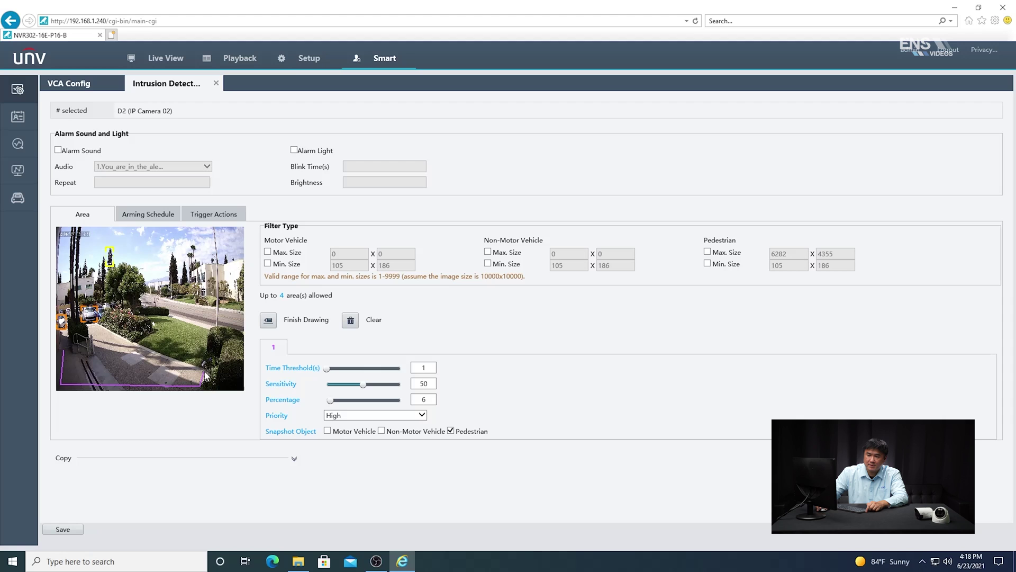
{"action": "left_click", "coordinate": [105, 329]}
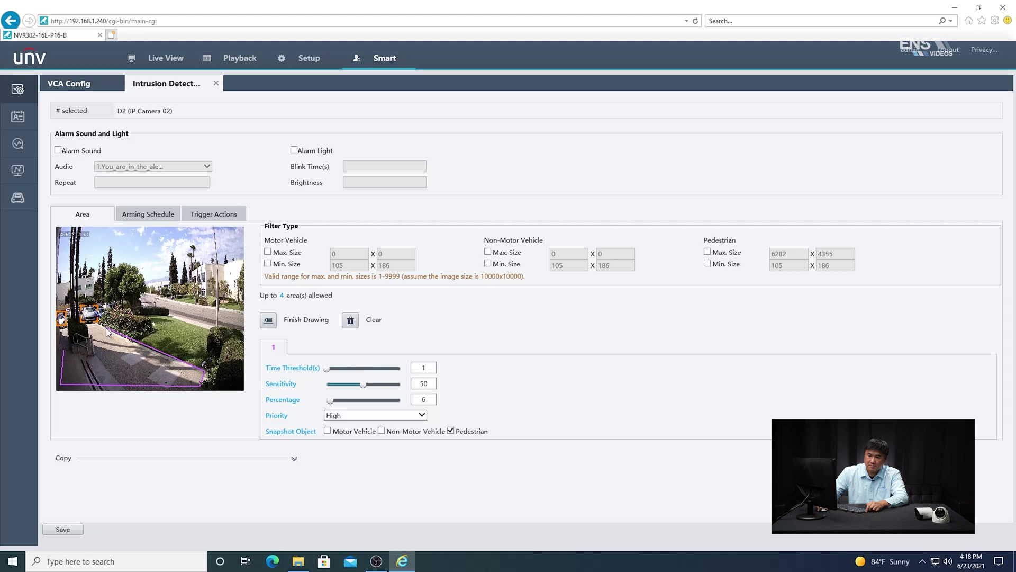
{"action": "left_click", "coordinate": [64, 349]}
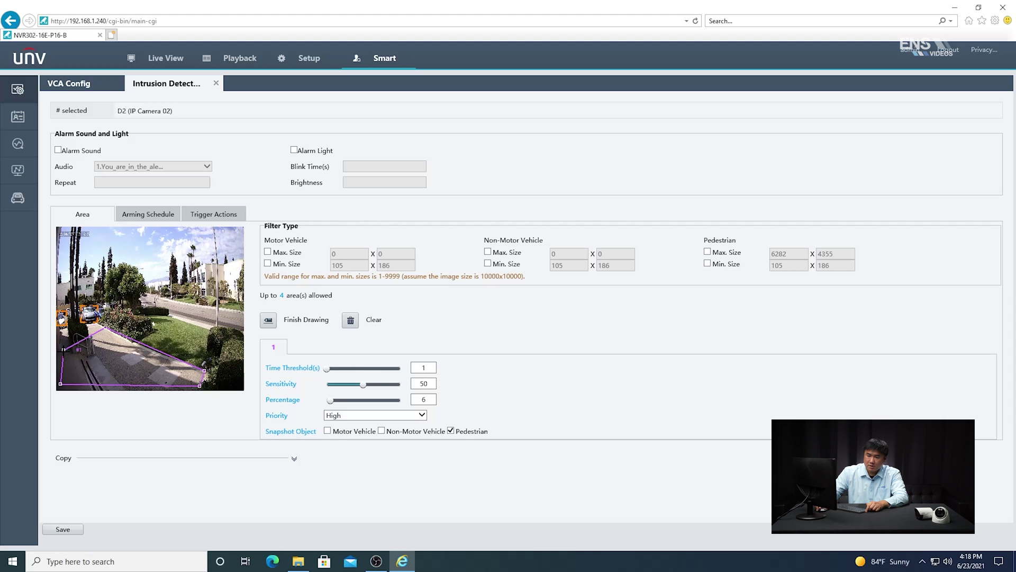
{"action": "left_click", "coordinate": [177, 341]}
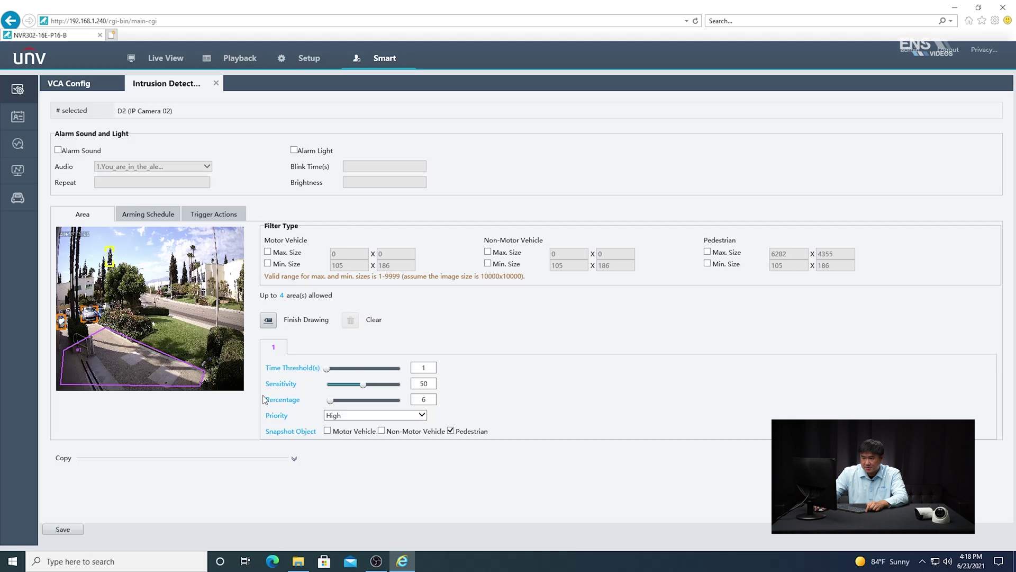
Set the detection area's sensitivity to 100 and keep only Pedestrian selected as the snapshot object.
{"action": "left_click_drag", "start_coordinate": [363, 384], "coordinate": [401, 385]}
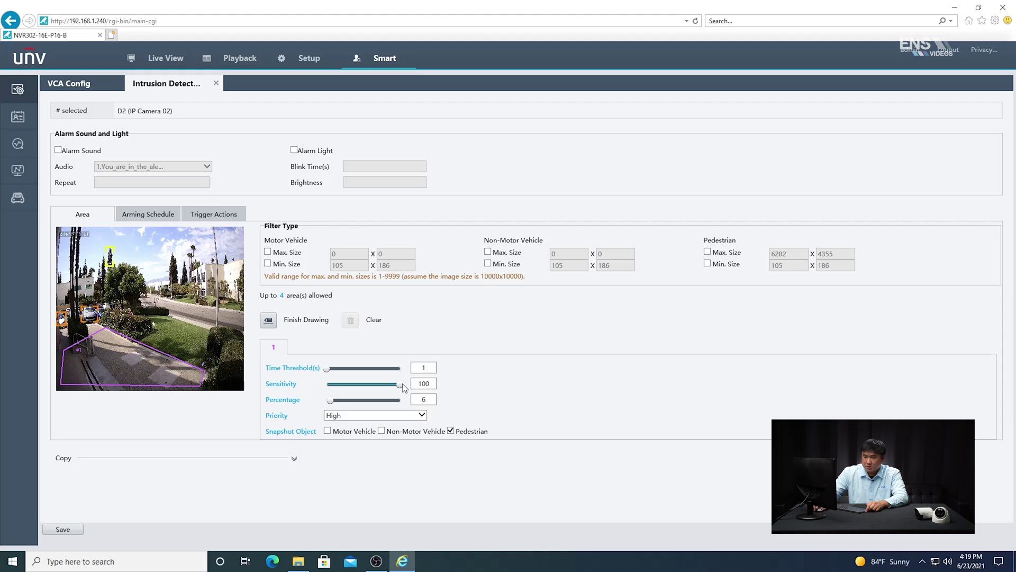
{"action": "left_click", "coordinate": [451, 431]}
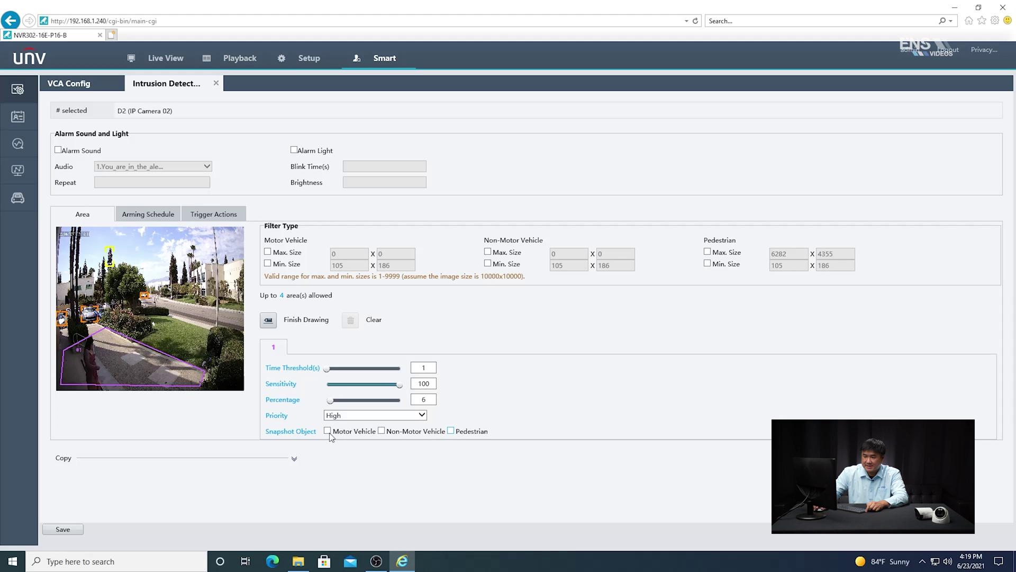
{"action": "left_click", "coordinate": [451, 431]}
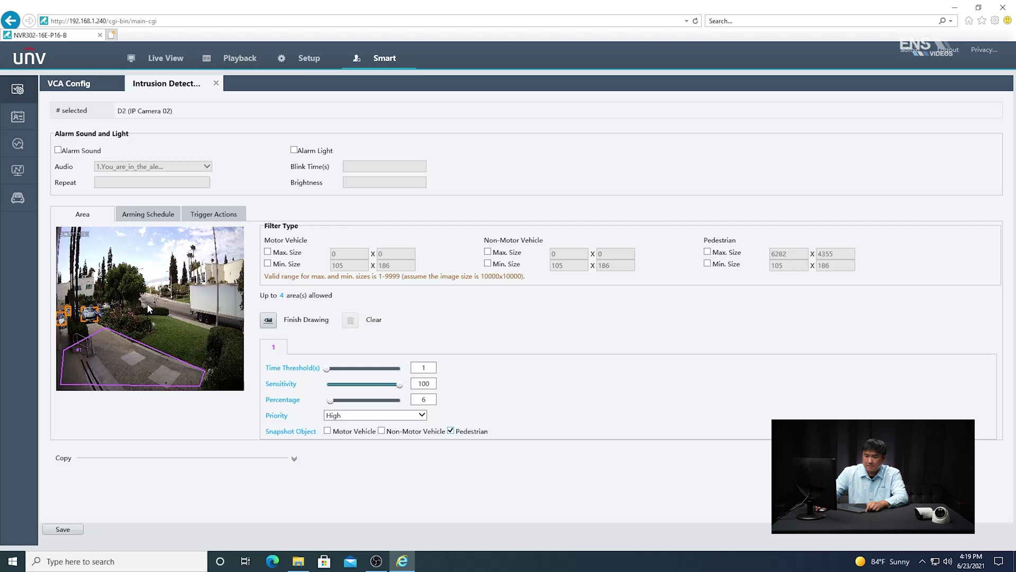
Draw a second closed intrusion detection area over the street in the camera image and set its sensitivity to 100.
{"action": "left_click", "coordinate": [174, 303]}
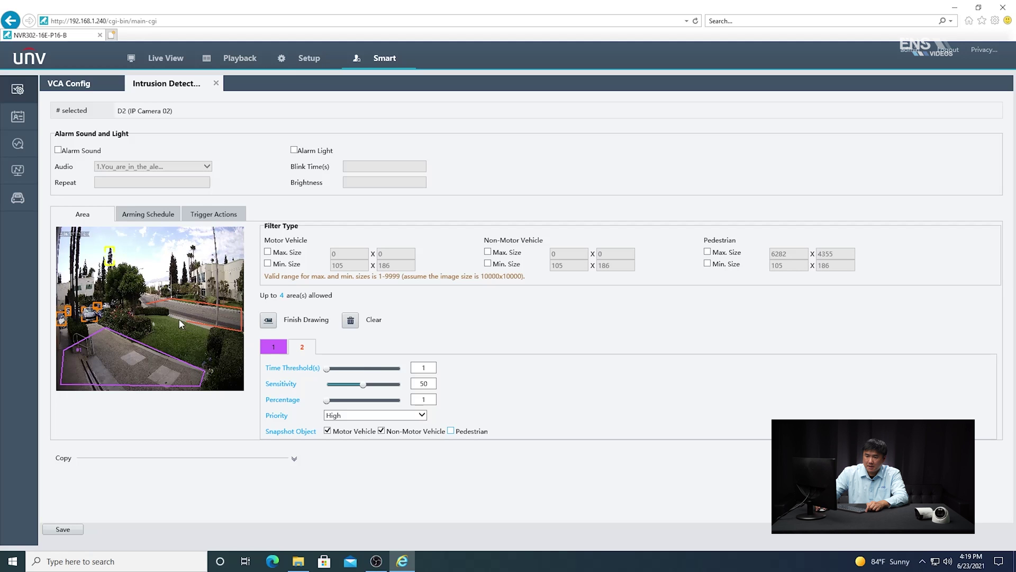
{"action": "left_click", "coordinate": [147, 306]}
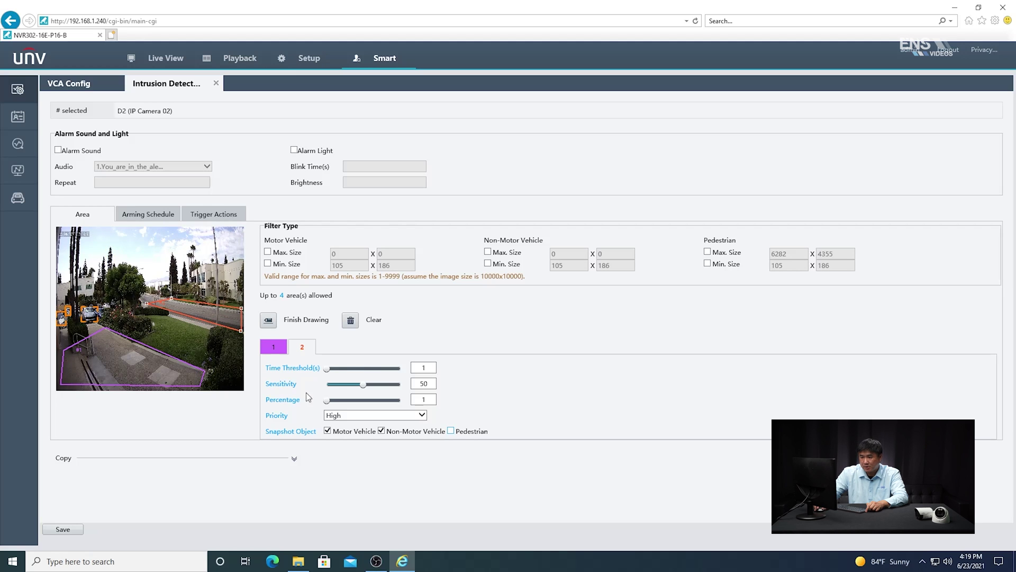
{"action": "left_click_drag", "start_coordinate": [364, 385], "coordinate": [400, 385]}
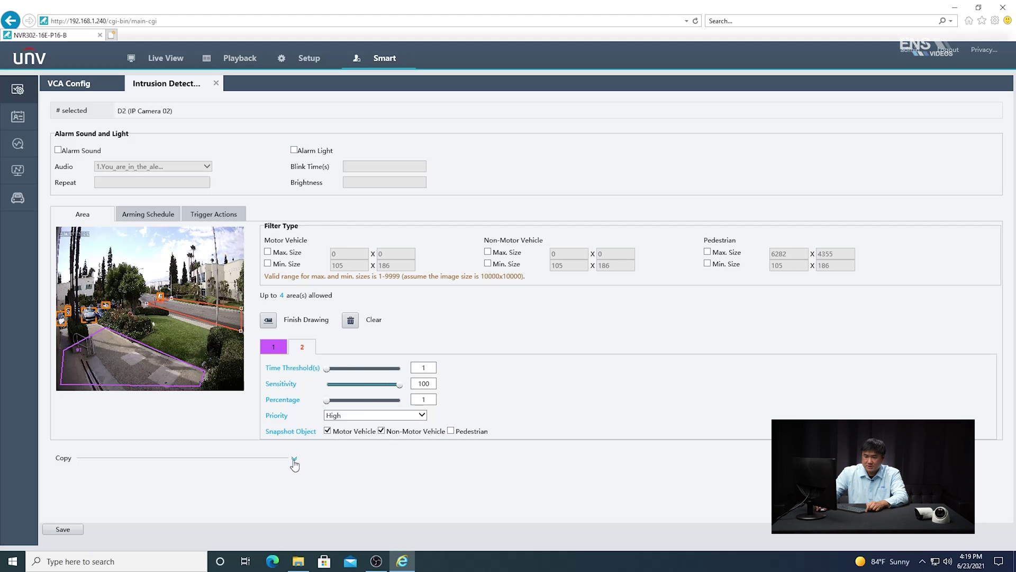
Select all parameters, including Arming Schedule, in the copy options and save the intrusion detection settings of D2.
{"action": "left_click", "coordinate": [294, 459]}
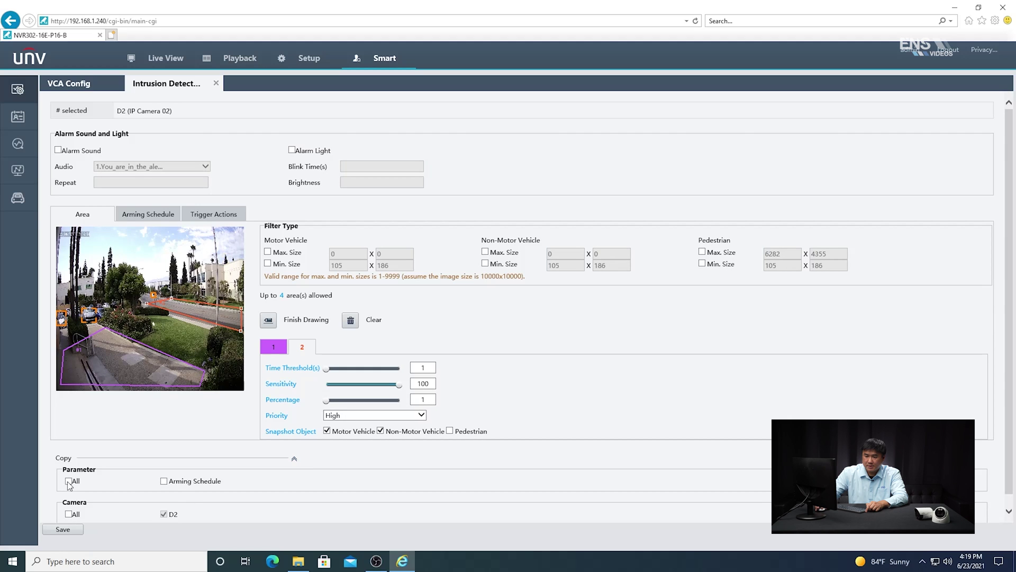
{"action": "scroll", "coordinate": [196, 488], "scroll_direction": "down", "scroll_amount": 1}
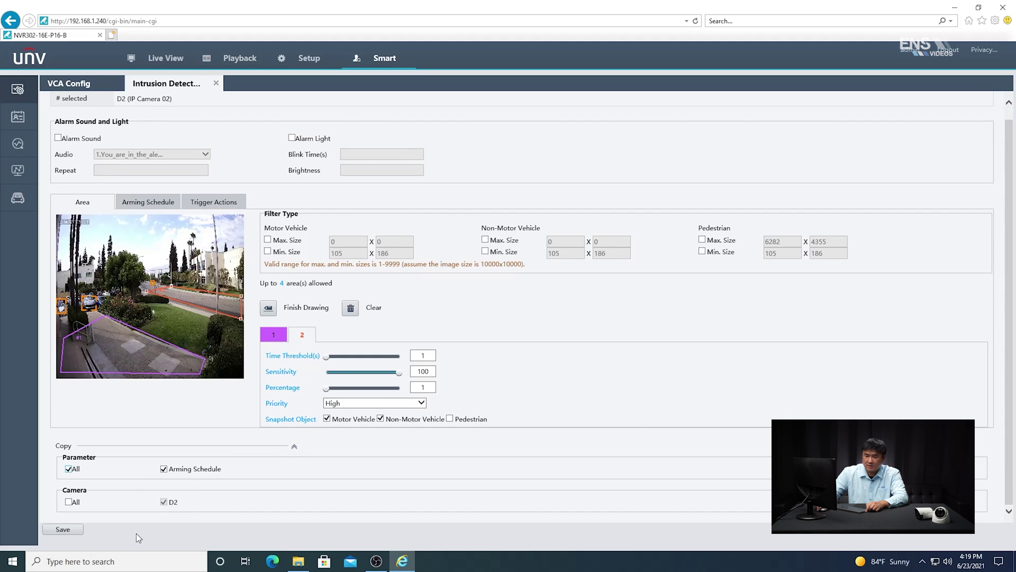
{"action": "left_click", "coordinate": [59, 532]}
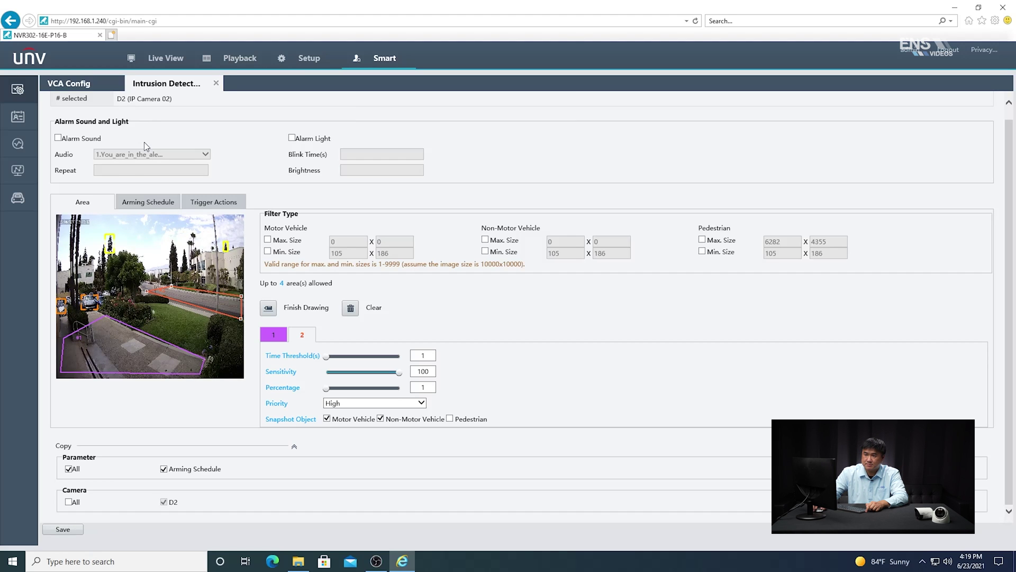
Switch the live view to a single-window layout and start the D2 (IP Camera 02) stream.
{"action": "left_click", "coordinate": [162, 61]}
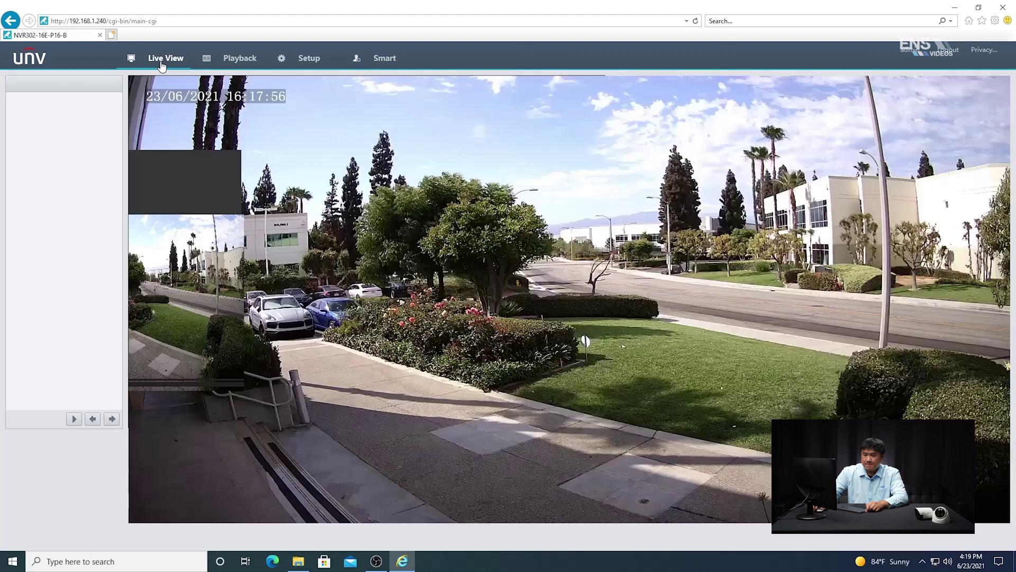
{"action": "left_click", "coordinate": [141, 533]}
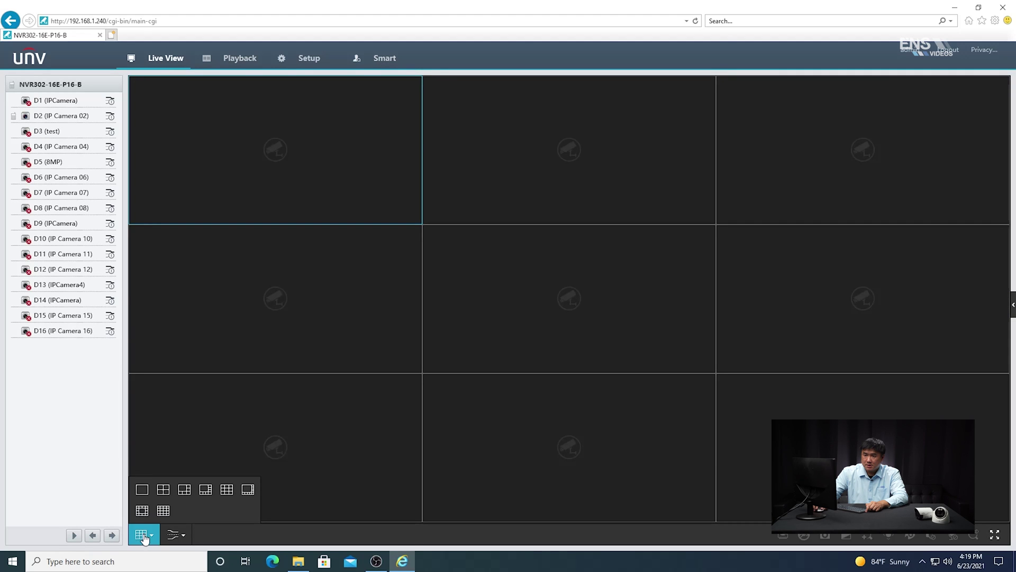
{"action": "left_click", "coordinate": [140, 488]}
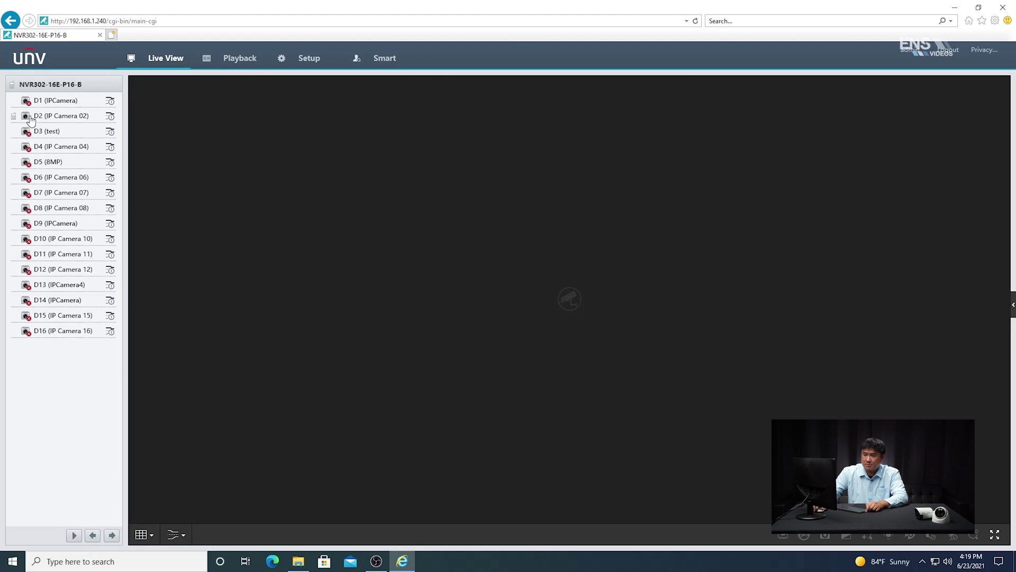
{"action": "double_click", "coordinate": [53, 116]}
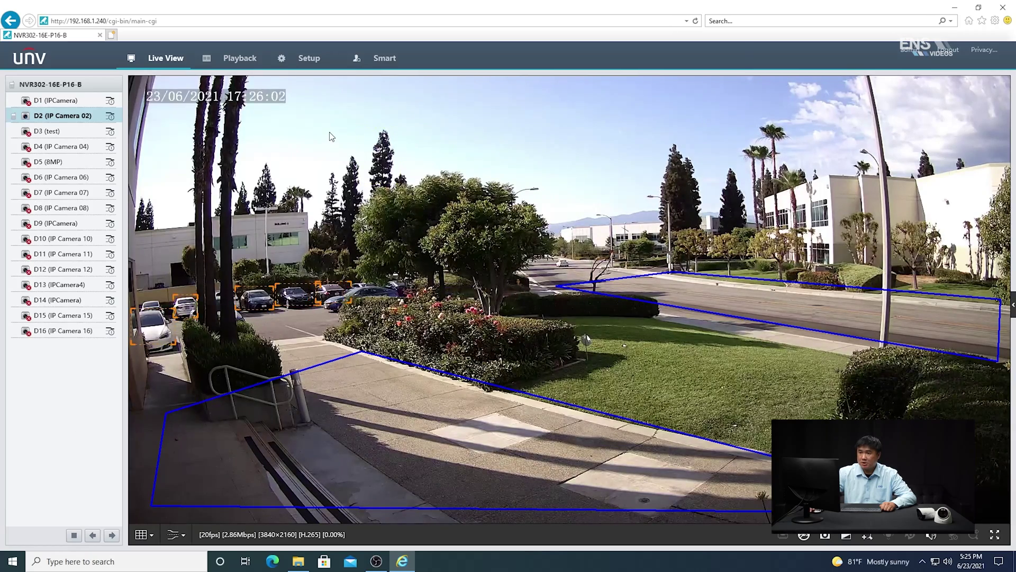
Search the smart behavior records of camera D2 only, with Intrusion Detection as the event type.
{"action": "left_click", "coordinate": [387, 59]}
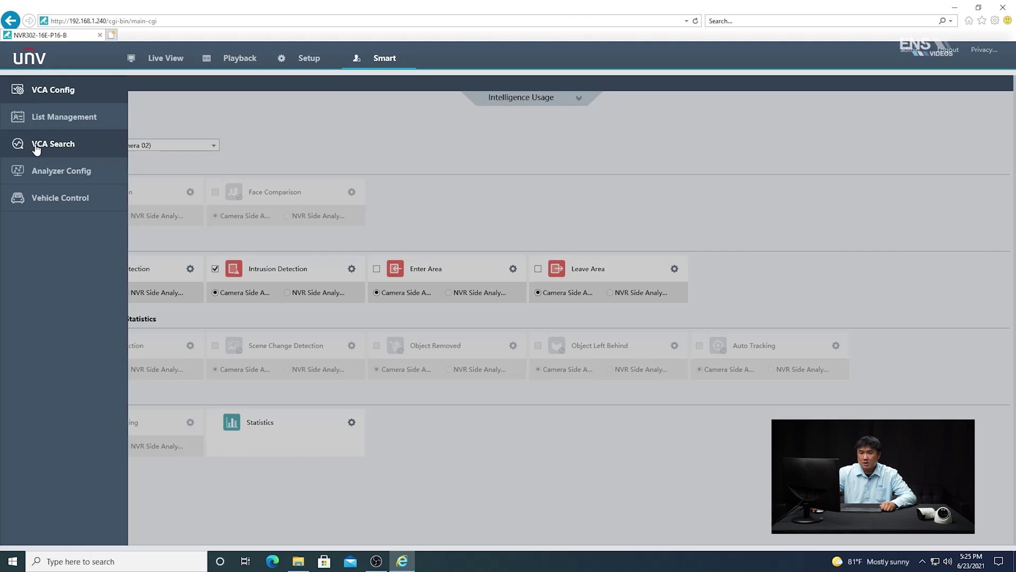
{"action": "left_click", "coordinate": [36, 150]}
{"action": "left_click", "coordinate": [192, 113]}
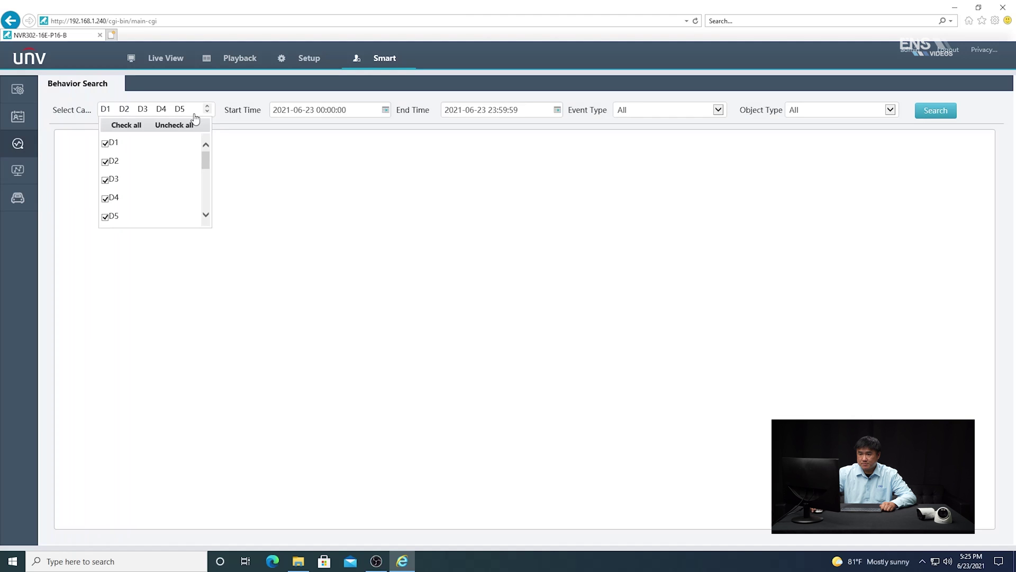
{"action": "left_click", "coordinate": [160, 126]}
{"action": "left_click", "coordinate": [112, 163]}
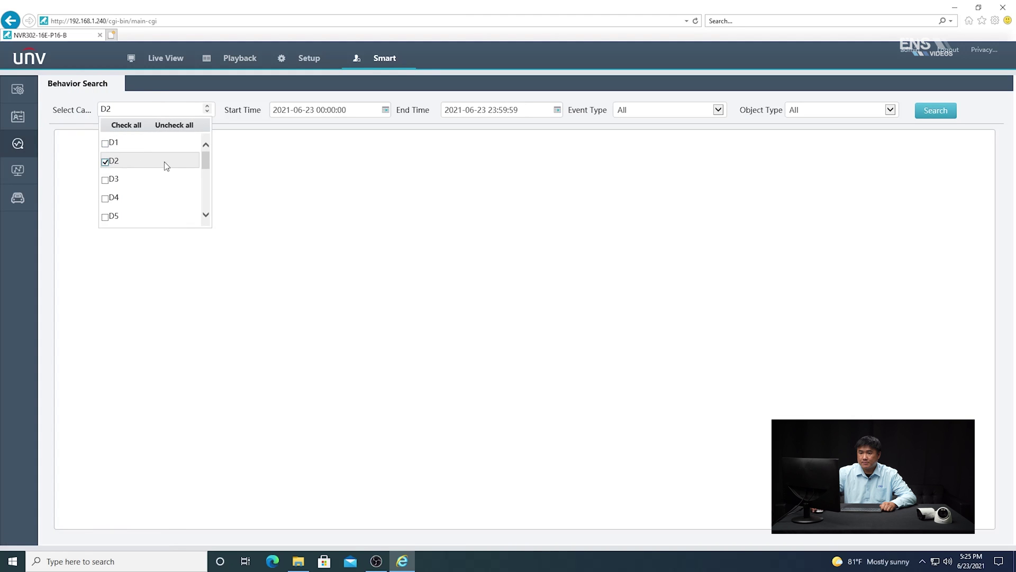
{"action": "left_click", "coordinate": [250, 177]}
{"action": "left_click", "coordinate": [650, 118]}
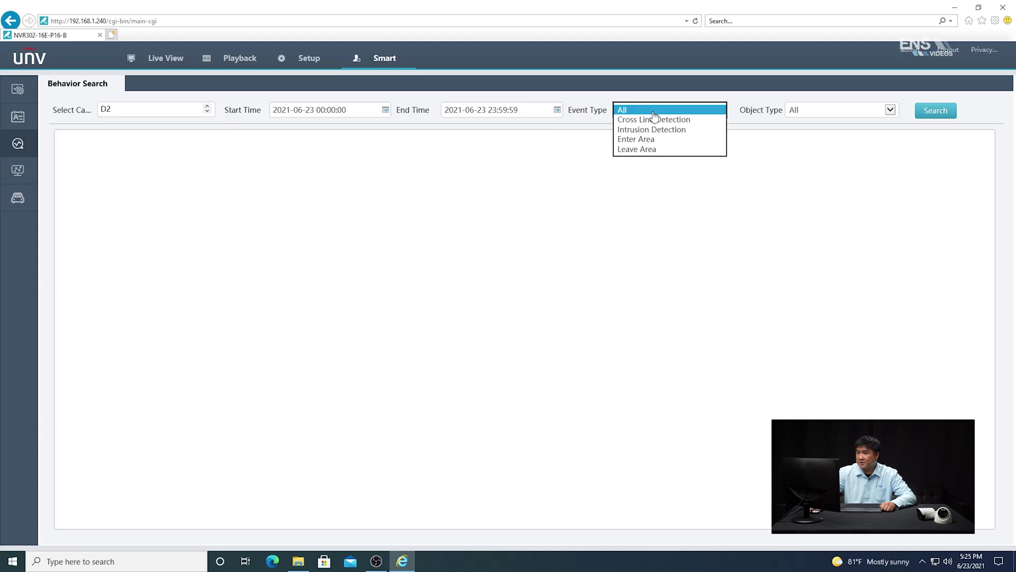
{"action": "left_click", "coordinate": [654, 128]}
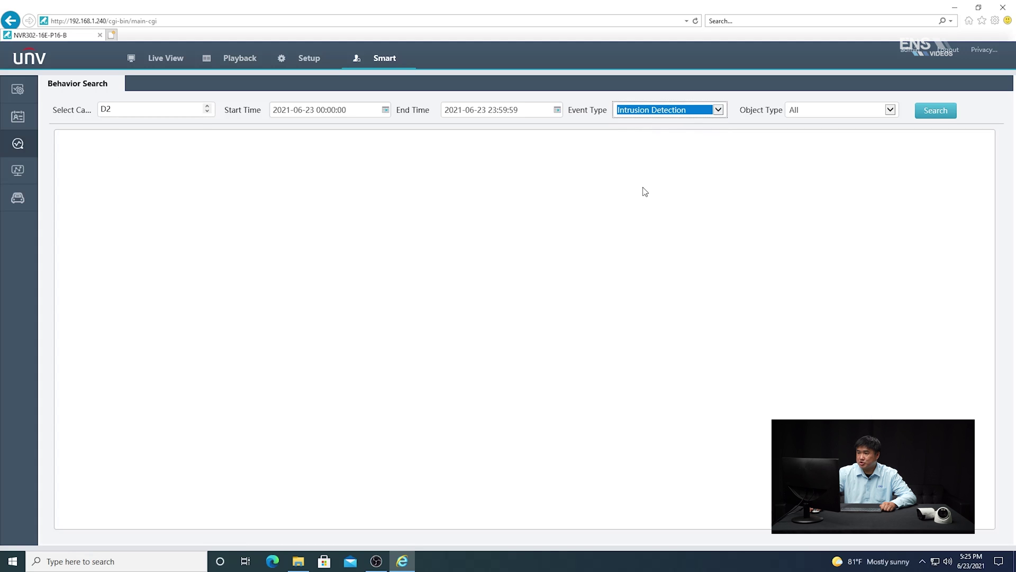
{"action": "left_click", "coordinate": [936, 112]}
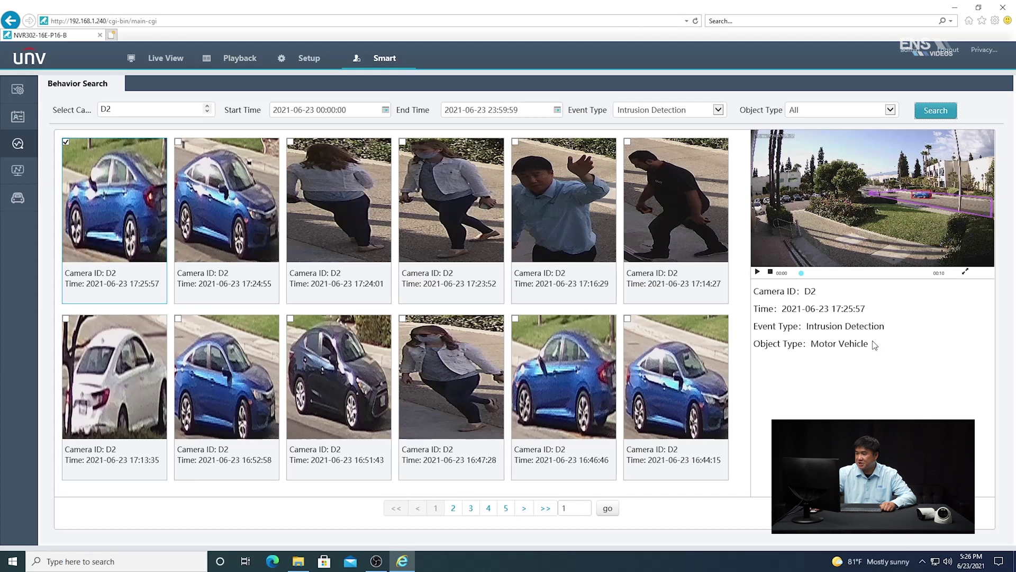
Play the recorded clip of the 17:25:57 motor vehicle event in full screen, then return to the search results.
{"action": "left_click", "coordinate": [759, 273]}
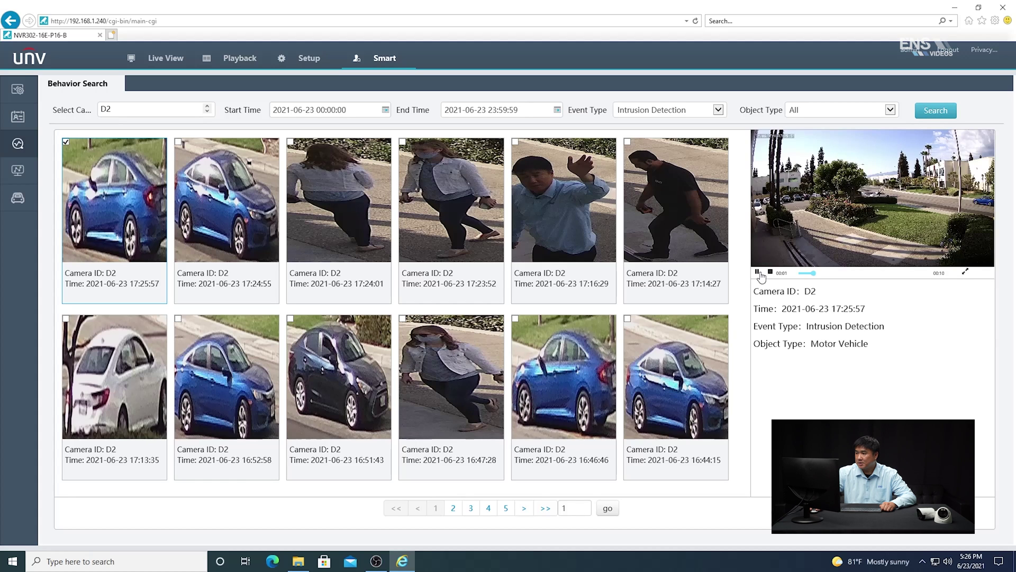
{"action": "left_click", "coordinate": [966, 273]}
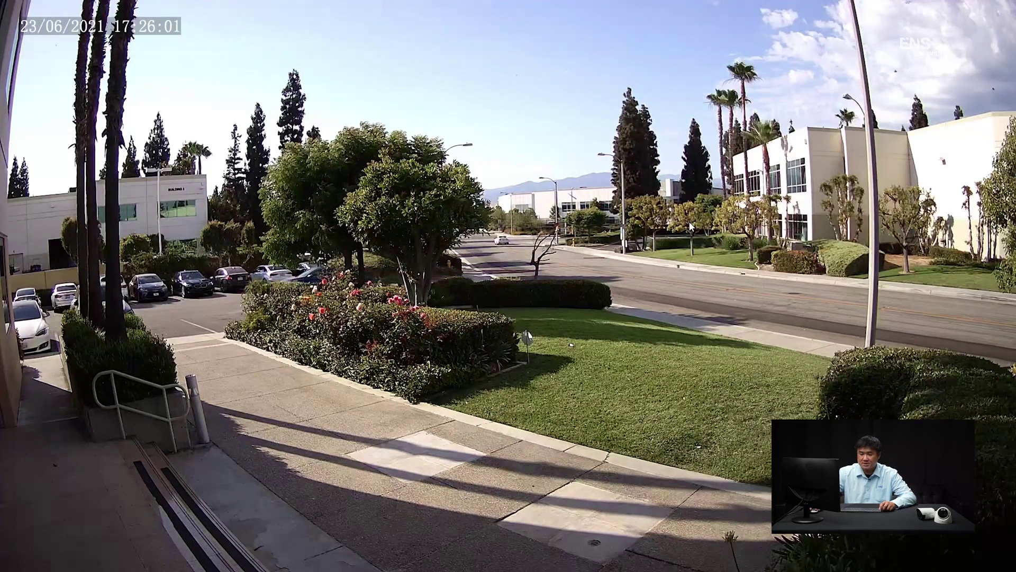
{"action": "key", "text": "Escape"}
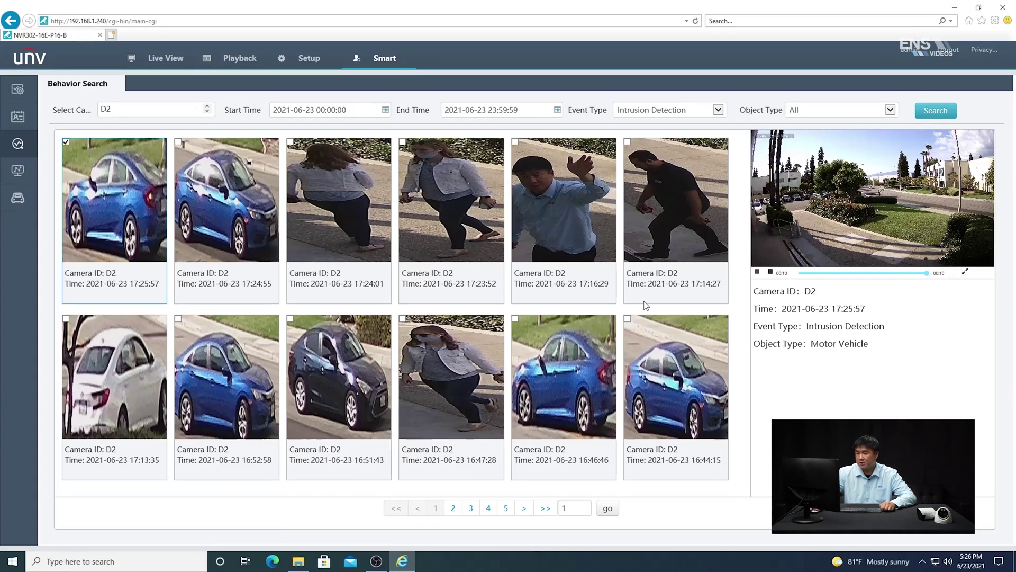
Return to the live view and watch the D2 (IP Camera 02) stream for a pedestrian entering the area.
{"action": "left_click", "coordinate": [166, 61]}
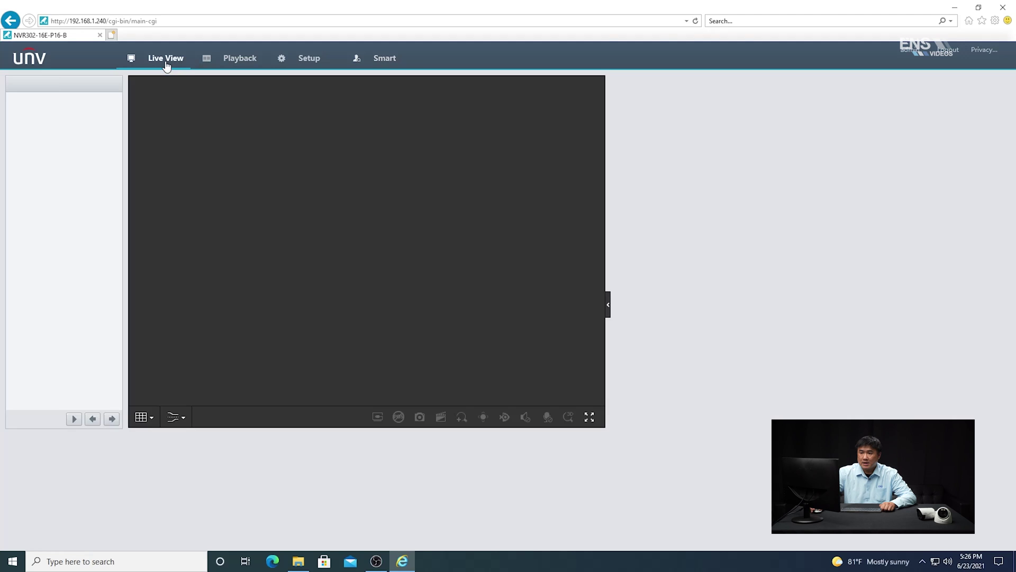
{"action": "double_click", "coordinate": [249, 127]}
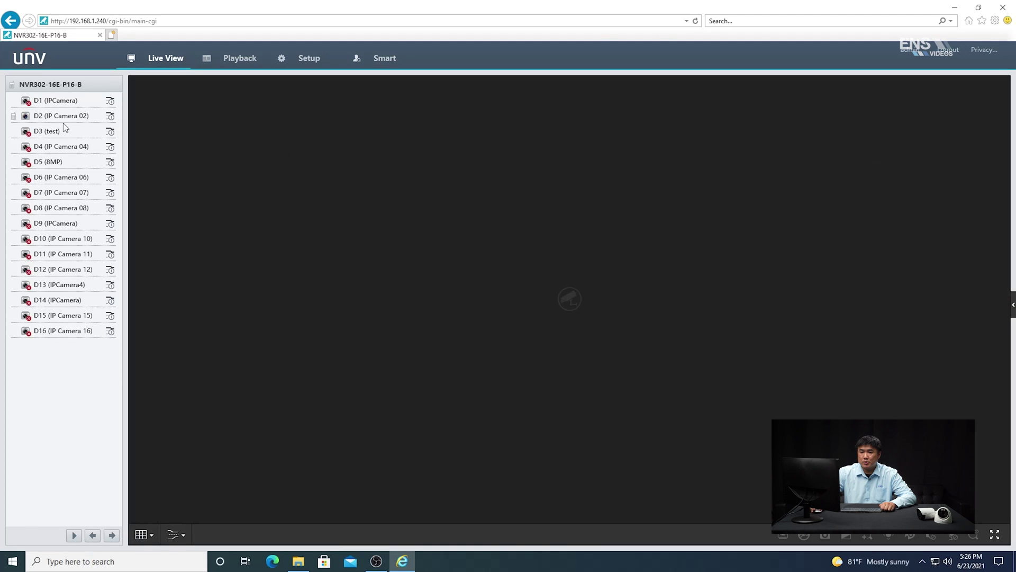
{"action": "left_click", "coordinate": [27, 117]}
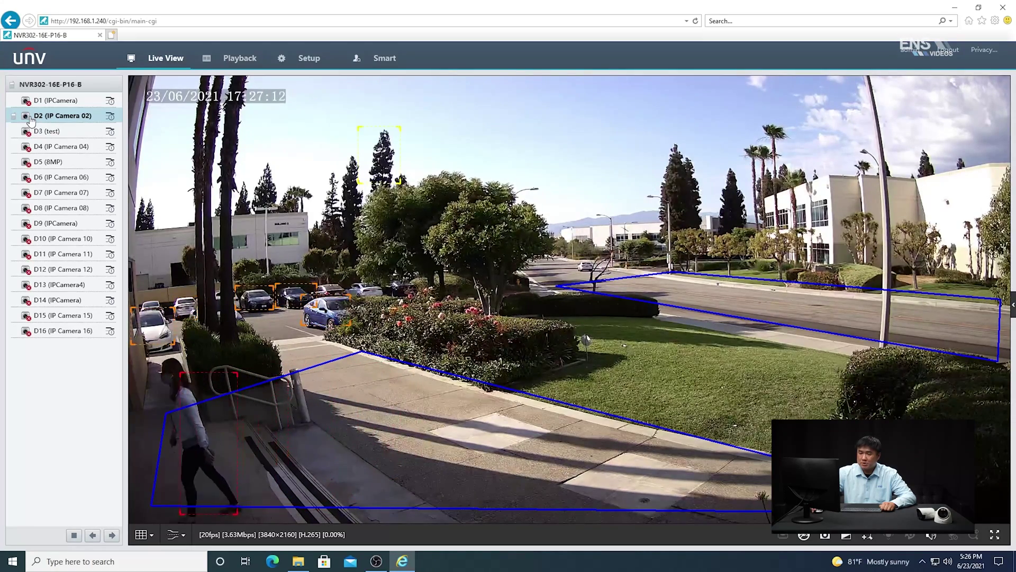
Run a new behavior search for Intrusion Detection events on camera D2 alone.
{"action": "left_click", "coordinate": [390, 63]}
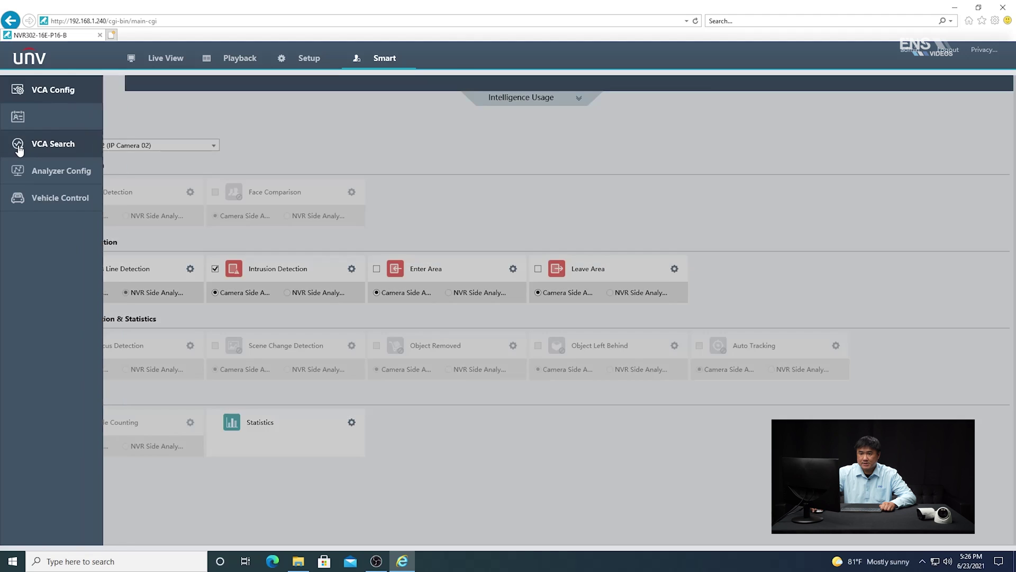
{"action": "left_click", "coordinate": [31, 149]}
{"action": "left_click", "coordinate": [186, 110]}
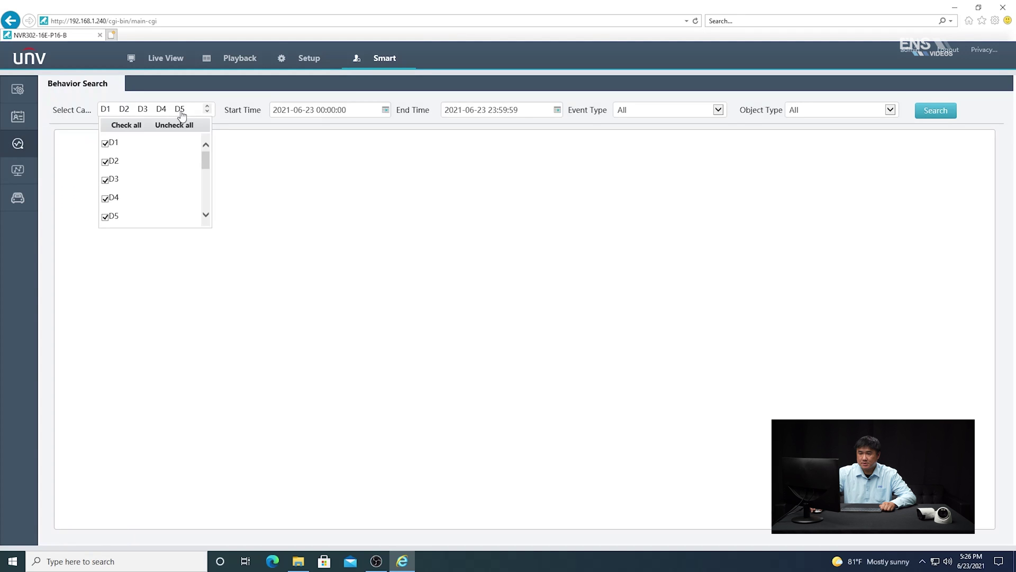
{"action": "left_click", "coordinate": [174, 125]}
{"action": "left_click", "coordinate": [109, 162]}
{"action": "left_click", "coordinate": [280, 161]}
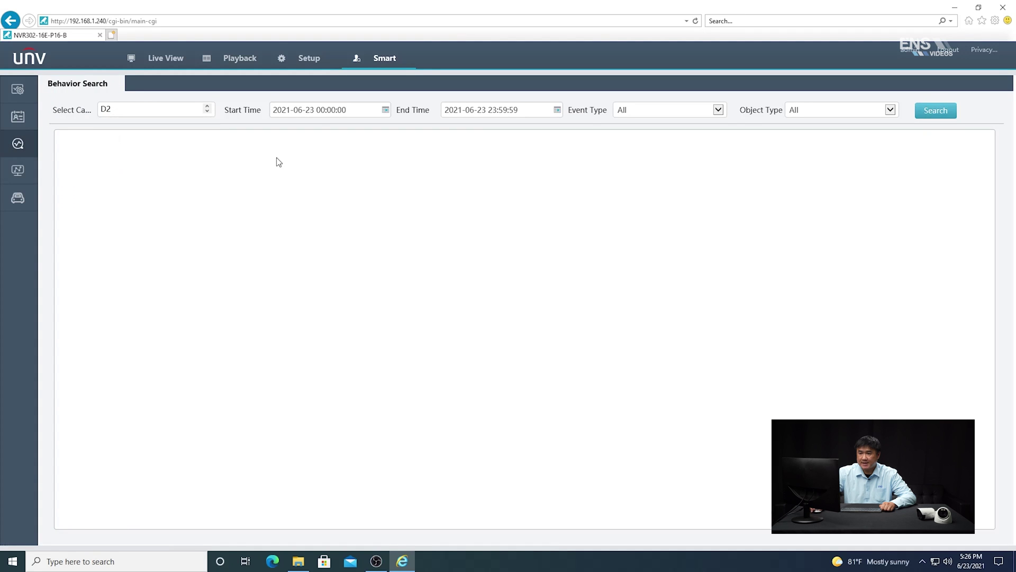
{"action": "left_click", "coordinate": [668, 111]}
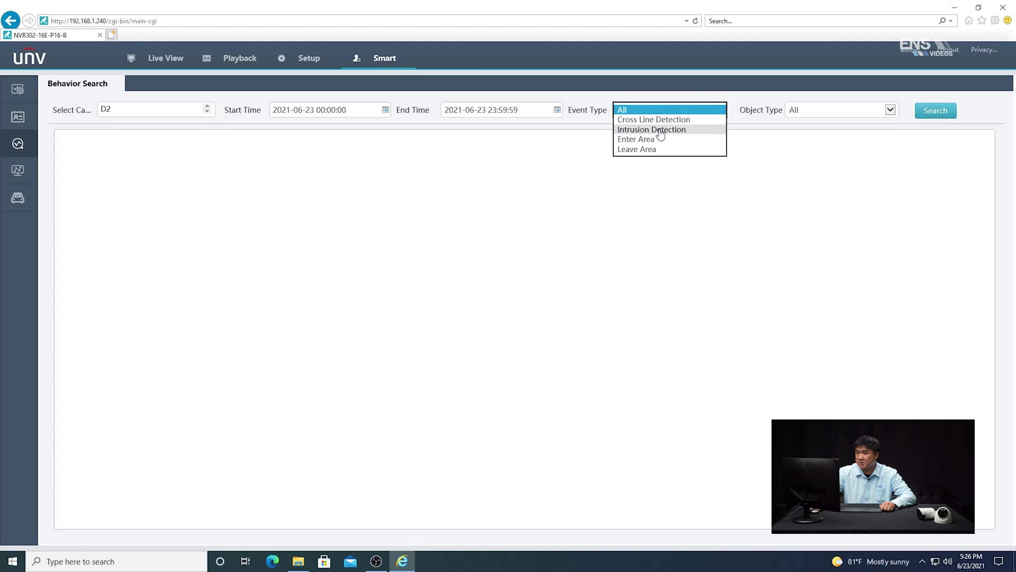
{"action": "left_click", "coordinate": [662, 129]}
{"action": "left_click", "coordinate": [930, 113]}
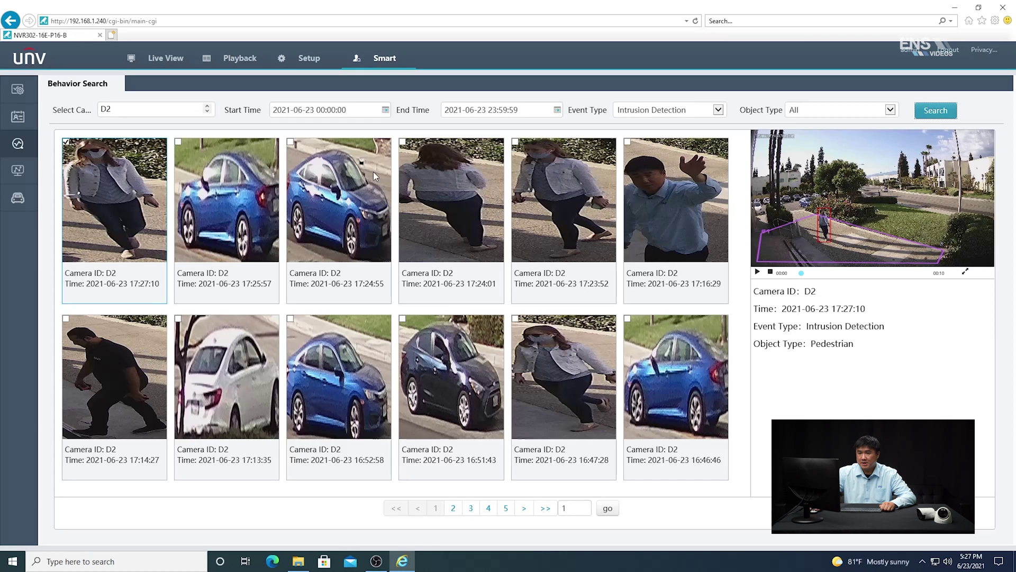
Uncheck the 17:27:10 pedestrian result, play its recorded clip in full screen and leave full screen.
{"action": "left_click", "coordinate": [66, 143]}
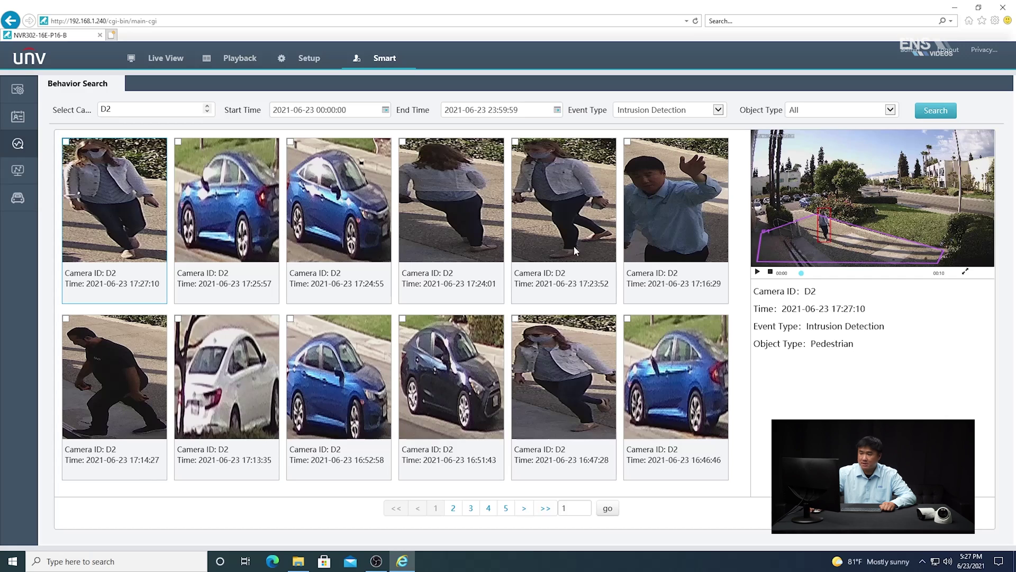
{"action": "left_click", "coordinate": [758, 272]}
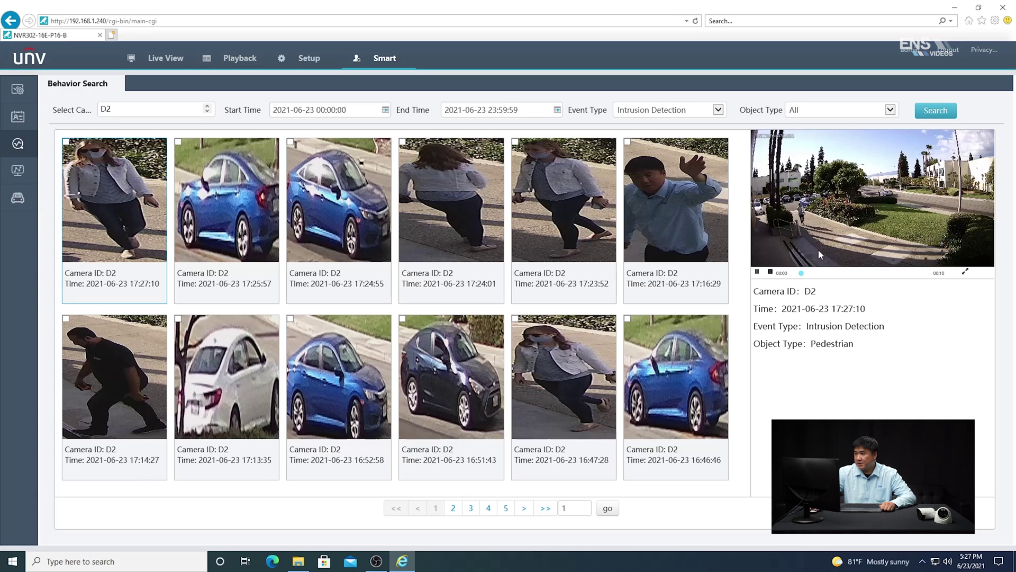
{"action": "left_click", "coordinate": [966, 271]}
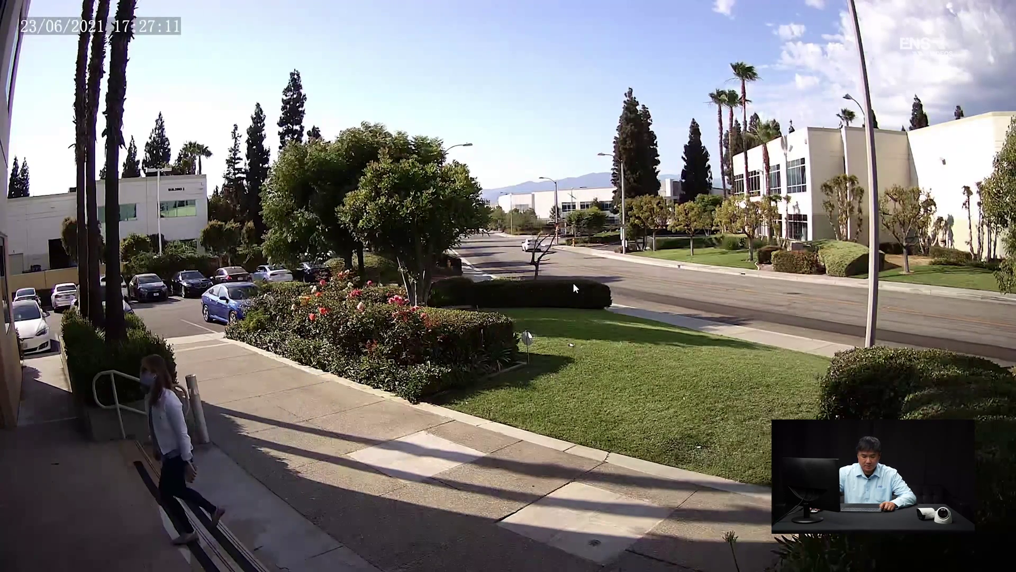
{"action": "key", "text": "Escape"}
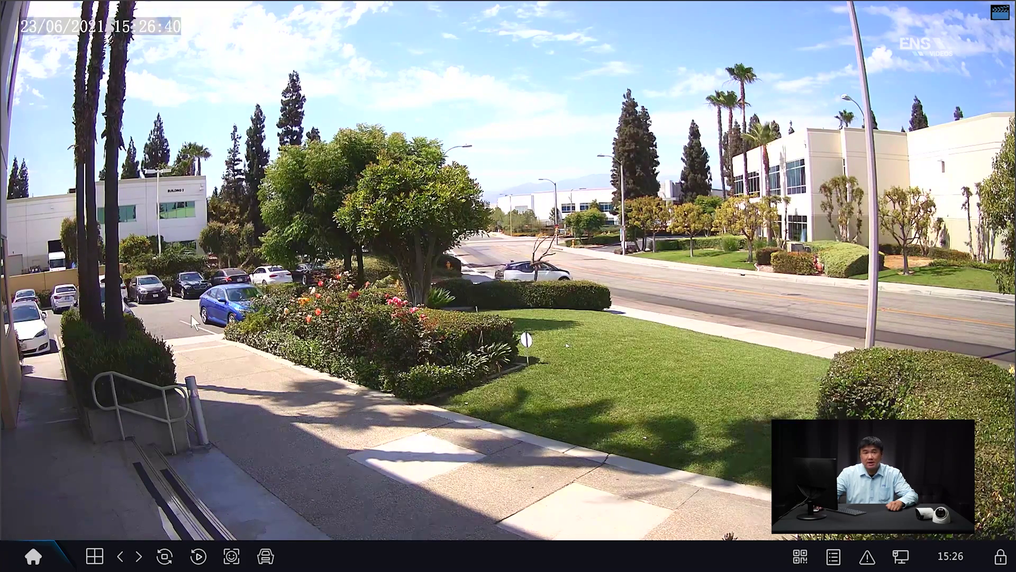
In the NVR's local interface, enable Intelligent Mark in the basic system settings and apply it.
{"action": "left_click", "coordinate": [32, 556]}
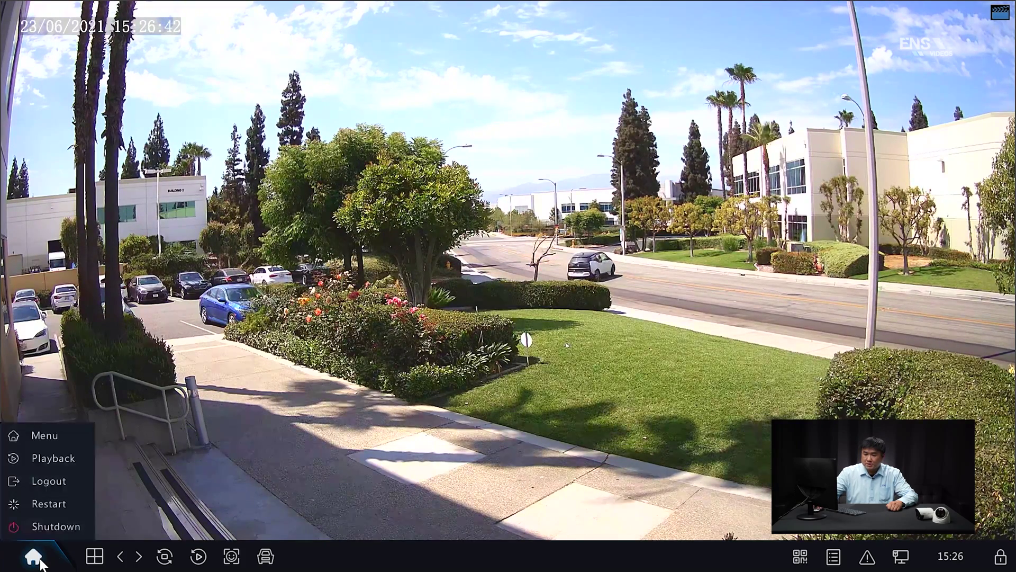
{"action": "left_click", "coordinate": [62, 437]}
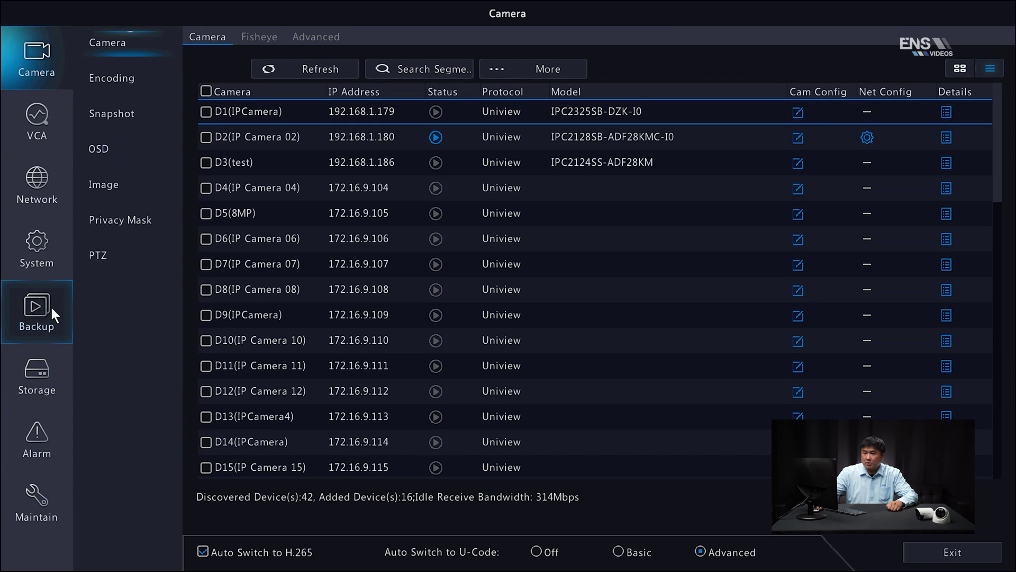
{"action": "left_click", "coordinate": [49, 261]}
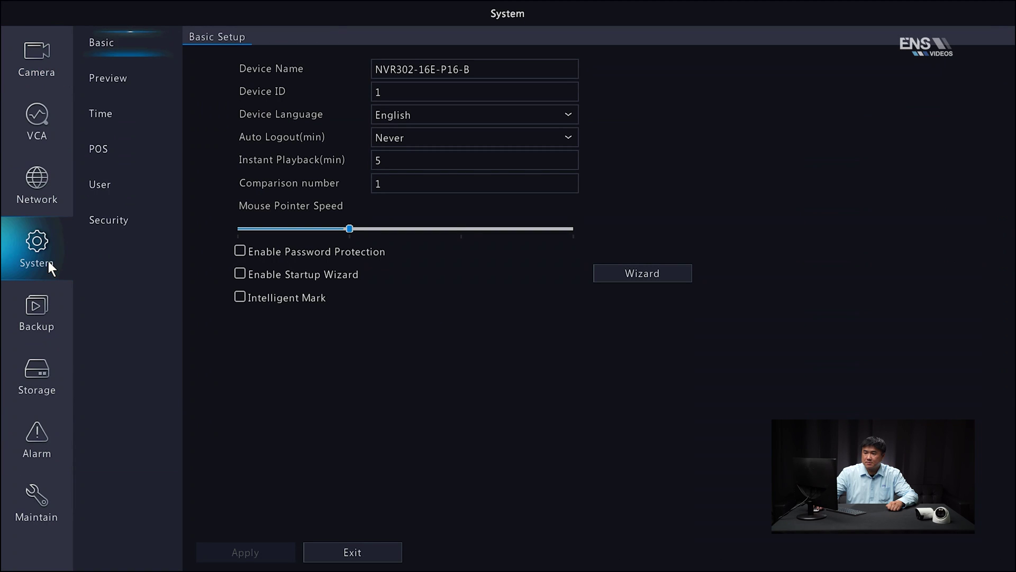
{"action": "left_click", "coordinate": [240, 296]}
{"action": "left_click", "coordinate": [263, 548]}
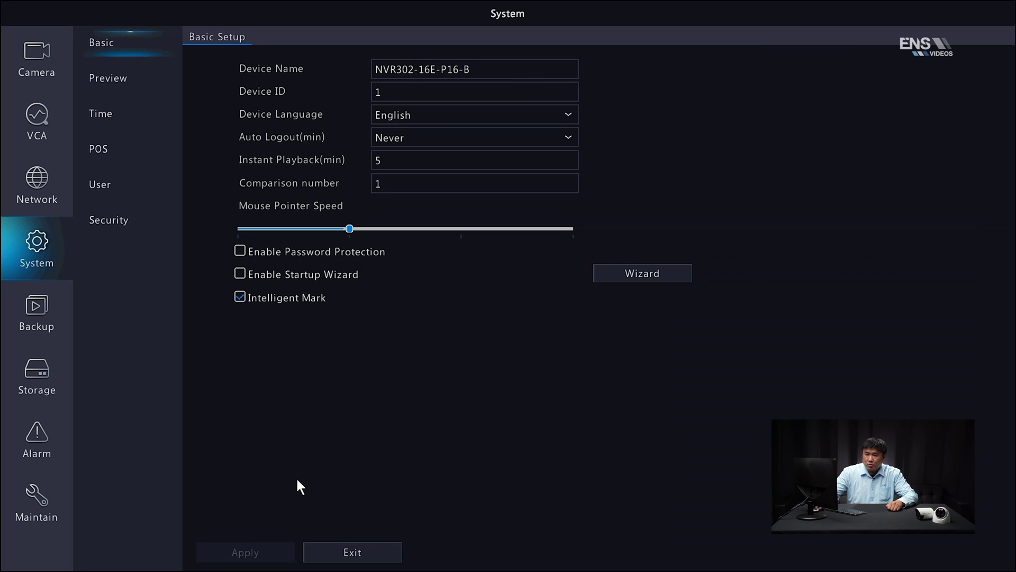
Set the recording schedule of camera D2 (IP Camera 02) to Event all day, copy it to all days and apply it.
{"action": "left_click", "coordinate": [34, 371]}
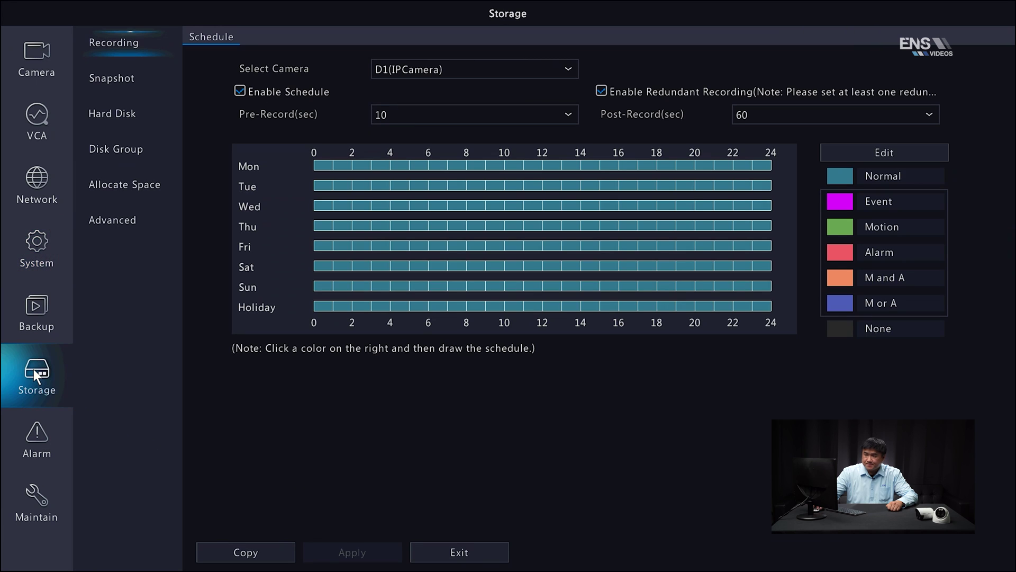
{"action": "left_click", "coordinate": [572, 67]}
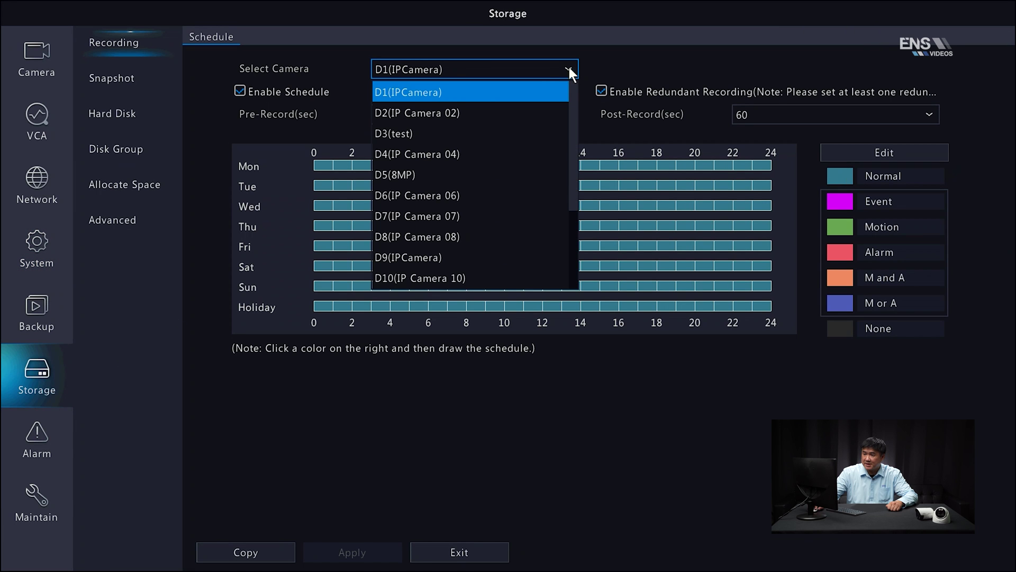
{"action": "left_click", "coordinate": [447, 110]}
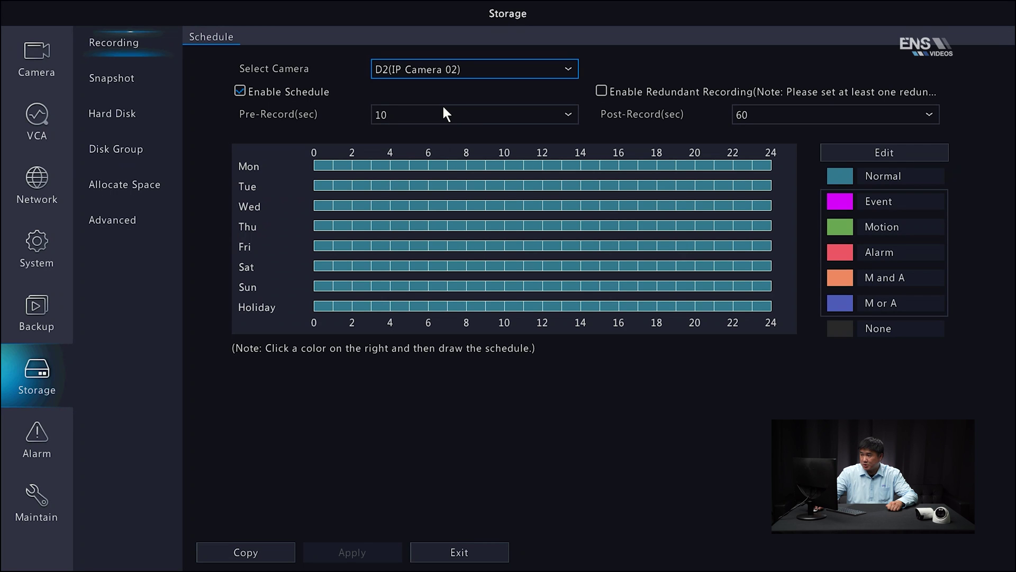
{"action": "left_click", "coordinate": [892, 151]}
{"action": "left_click", "coordinate": [625, 181]}
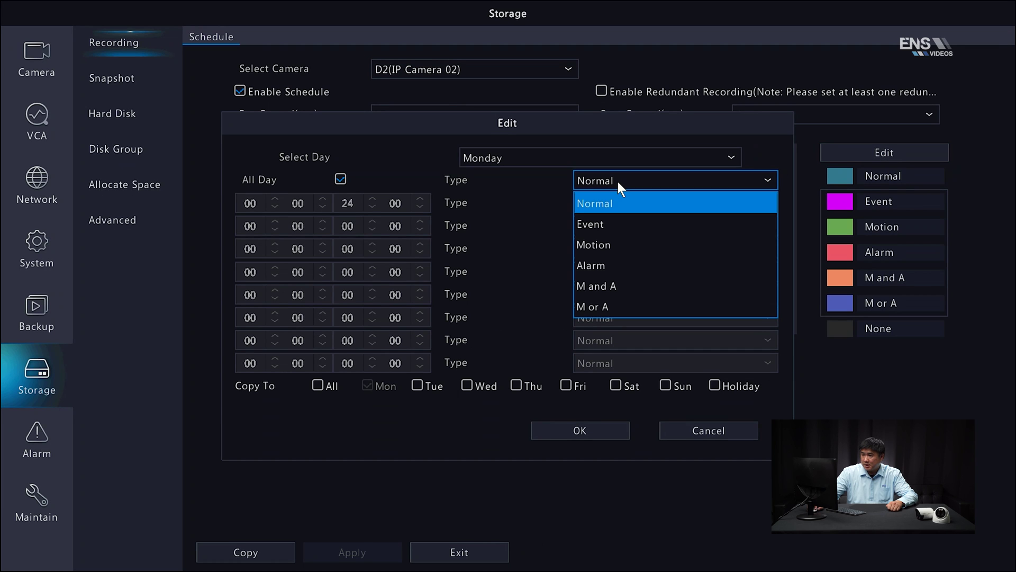
{"action": "left_click", "coordinate": [609, 222]}
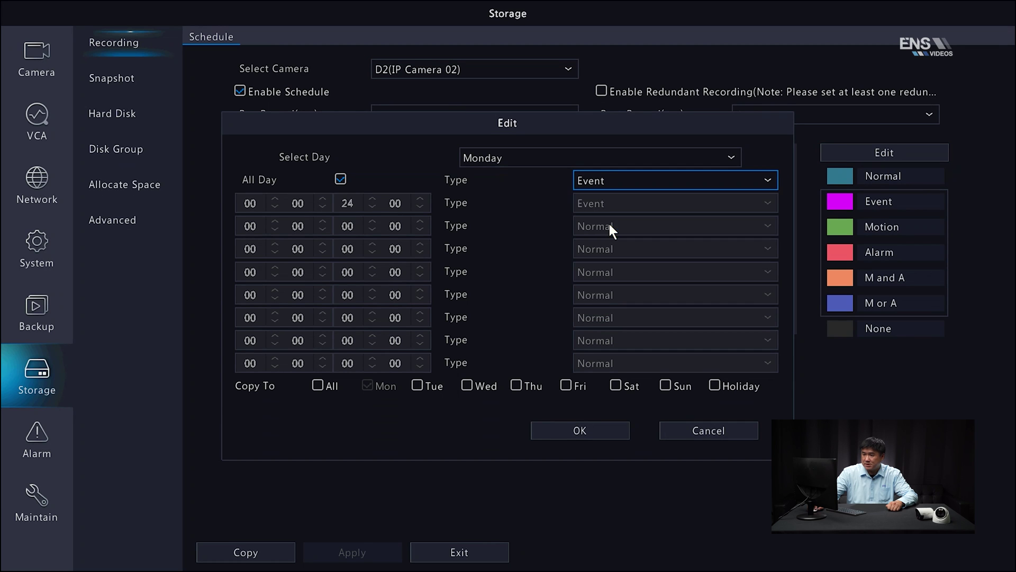
{"action": "left_click", "coordinate": [317, 384]}
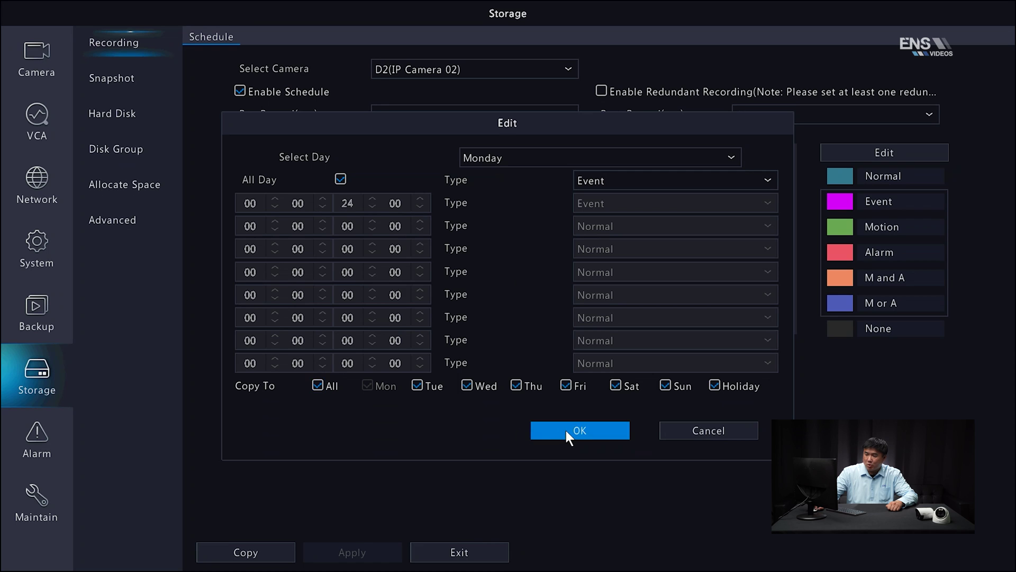
{"action": "left_click", "coordinate": [568, 430]}
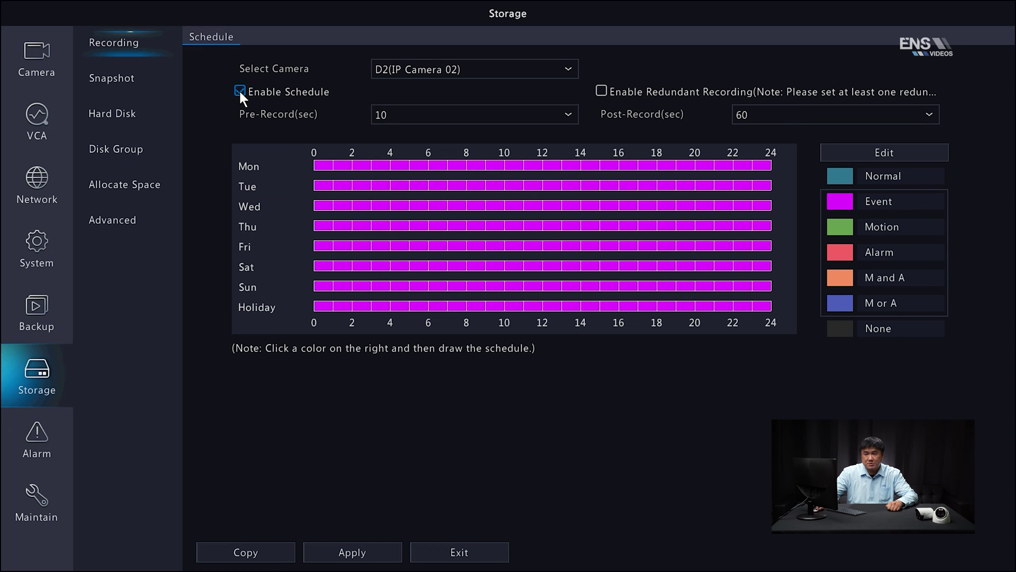
{"action": "left_click", "coordinate": [360, 553]}
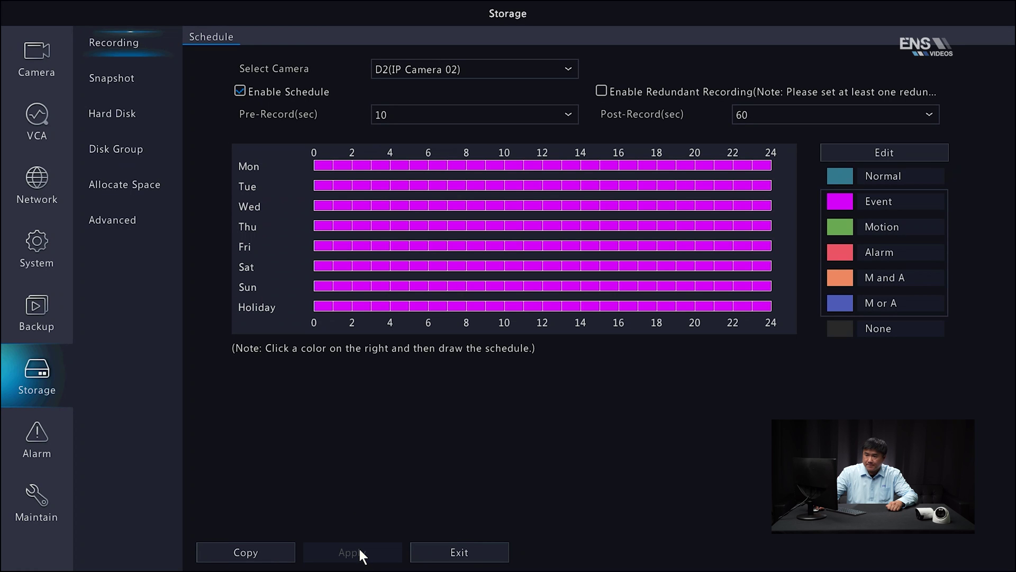
Set the snapshot schedule of camera D2 (IP Camera 02) to Event all day on every day, including Holiday, and apply it.
{"action": "left_click", "coordinate": [115, 89]}
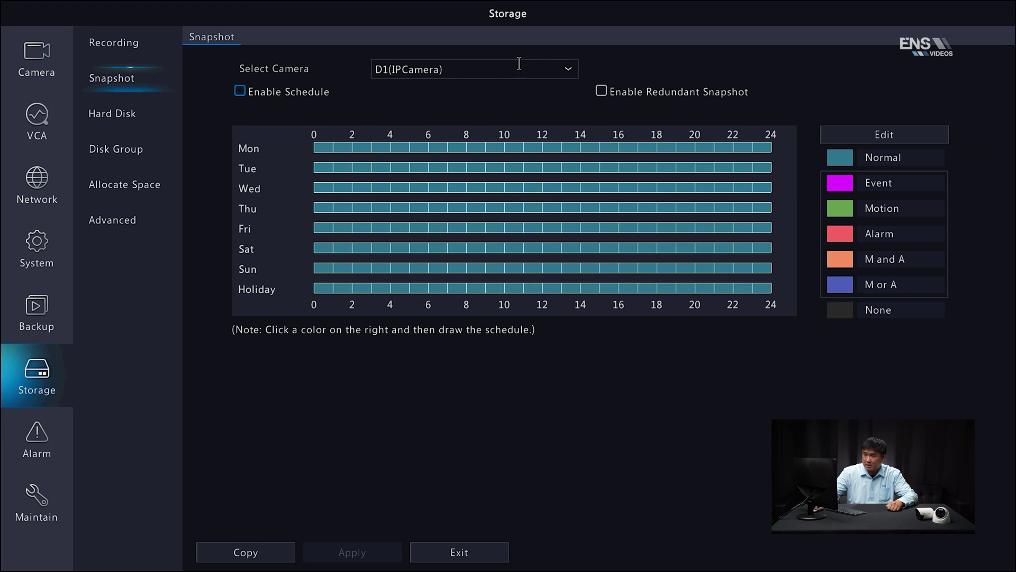
{"action": "left_click", "coordinate": [568, 76]}
{"action": "left_click", "coordinate": [513, 109]}
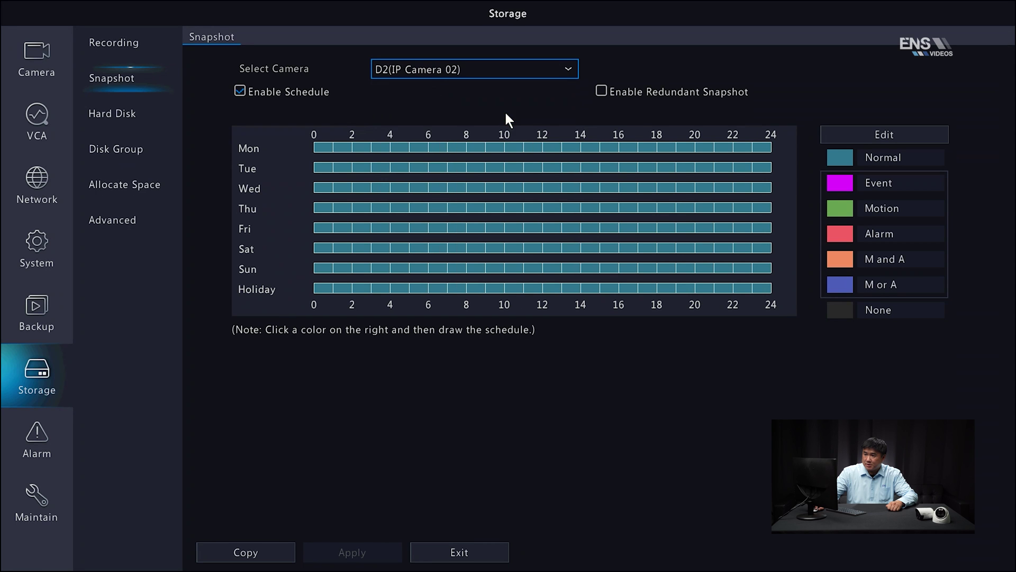
{"action": "left_click", "coordinate": [845, 136]}
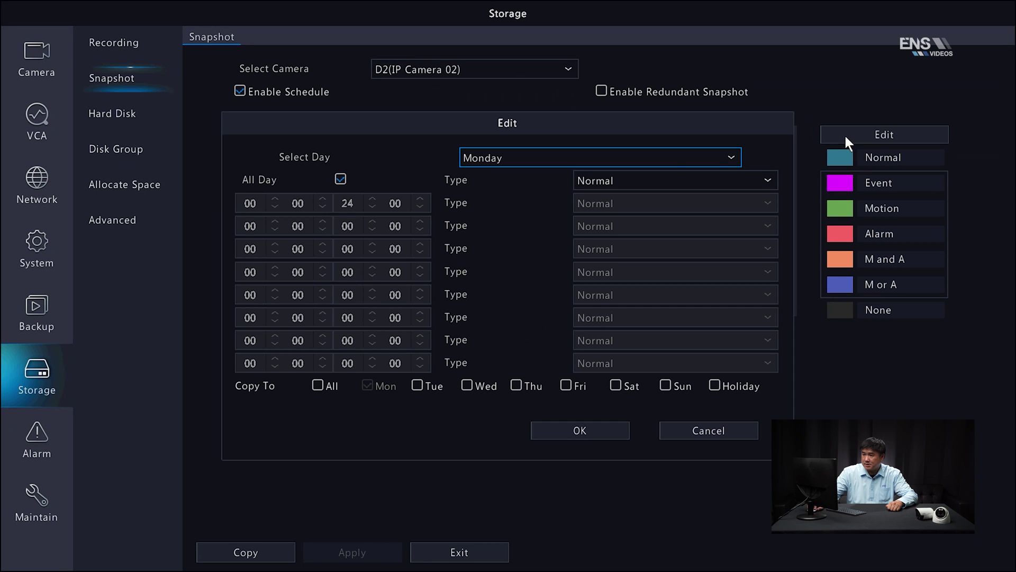
{"action": "left_click", "coordinate": [665, 183]}
{"action": "left_click", "coordinate": [639, 224]}
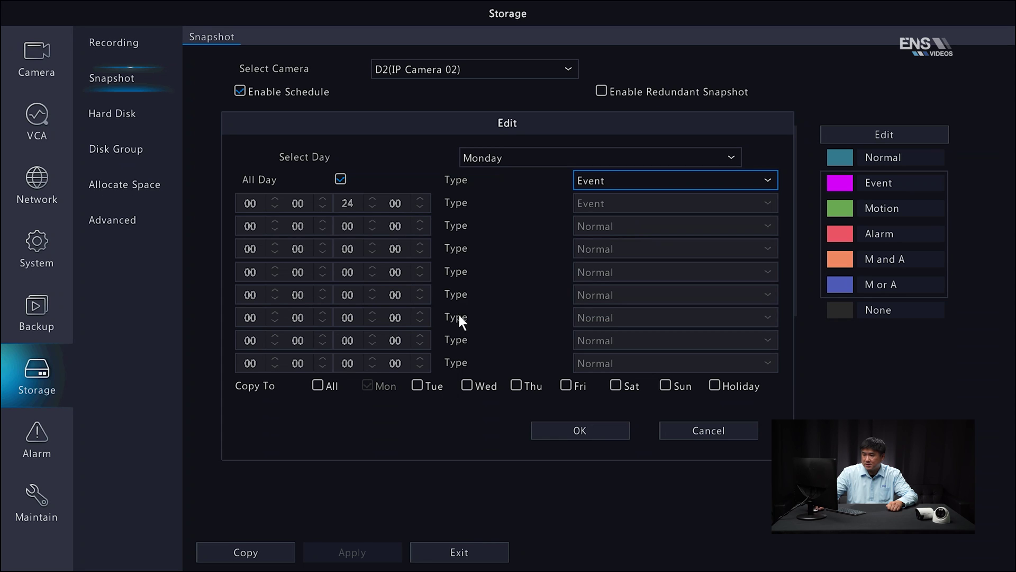
{"action": "left_click", "coordinate": [318, 385]}
{"action": "left_click", "coordinate": [587, 429]}
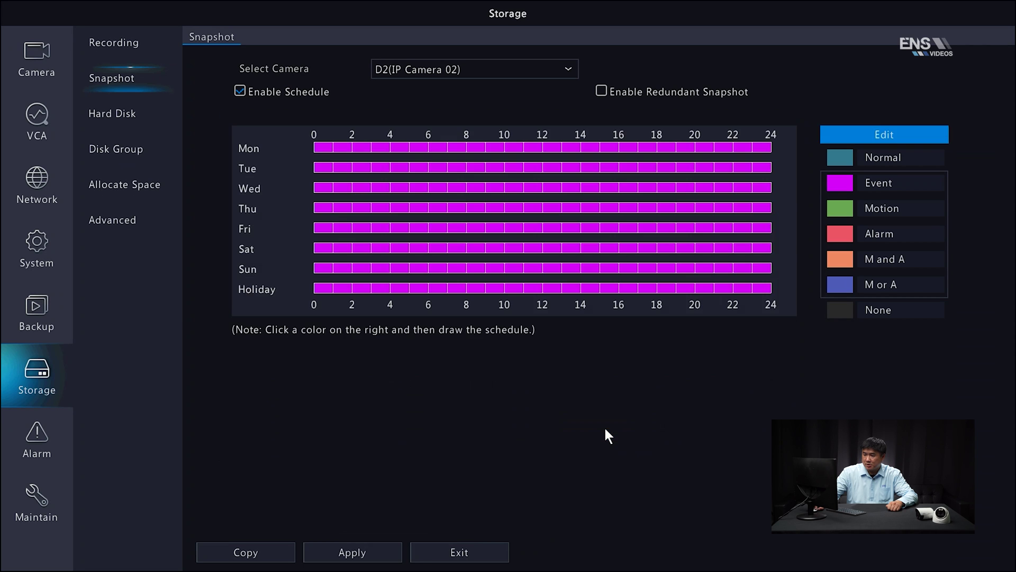
{"action": "left_click", "coordinate": [369, 551]}
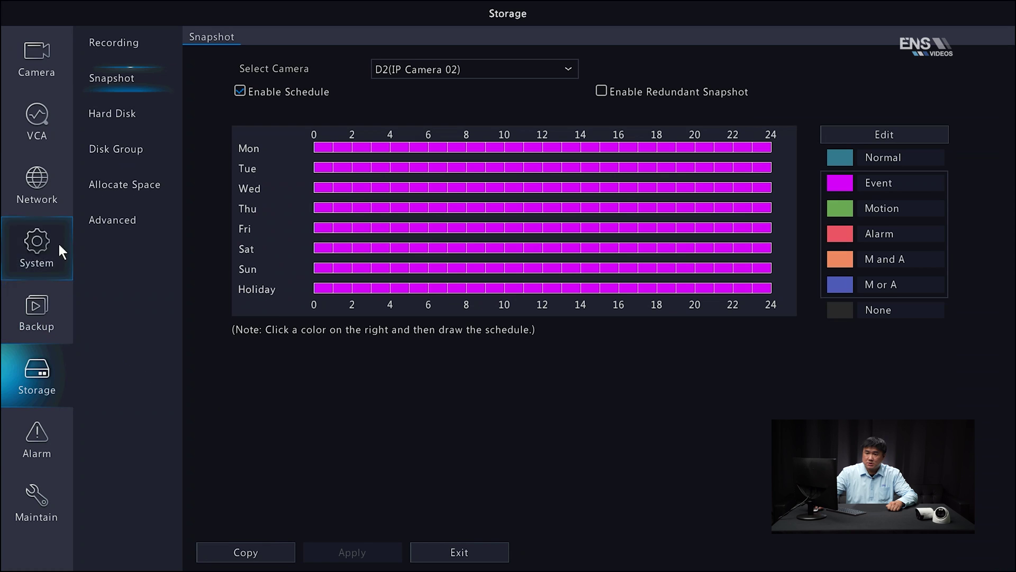
Enable Intrusion Detection for camera D2 in the VCA configuration and confirm its trigger actions with recording on D2.
{"action": "left_click", "coordinate": [39, 122]}
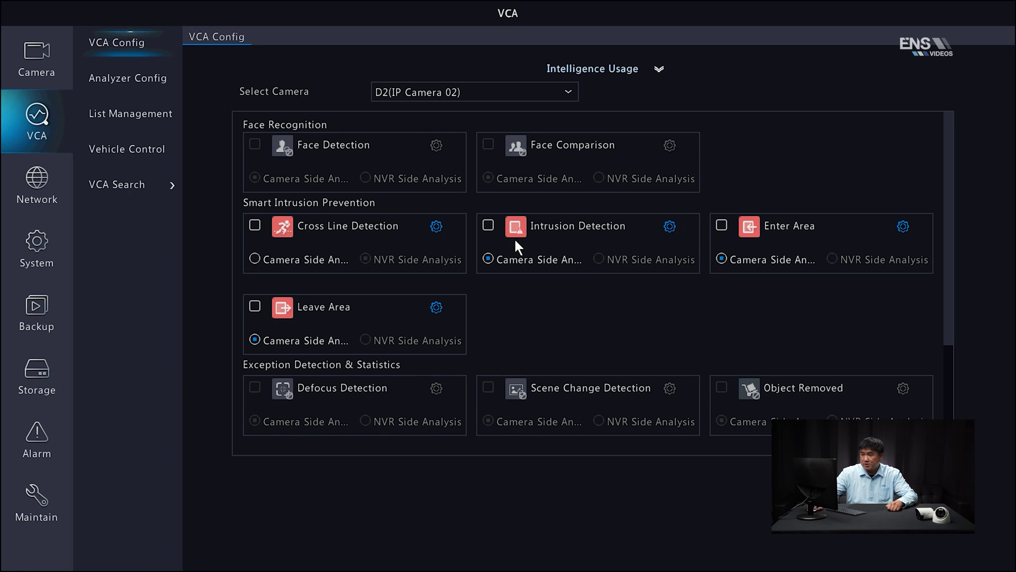
{"action": "left_click", "coordinate": [489, 228]}
{"action": "left_click", "coordinate": [669, 226]}
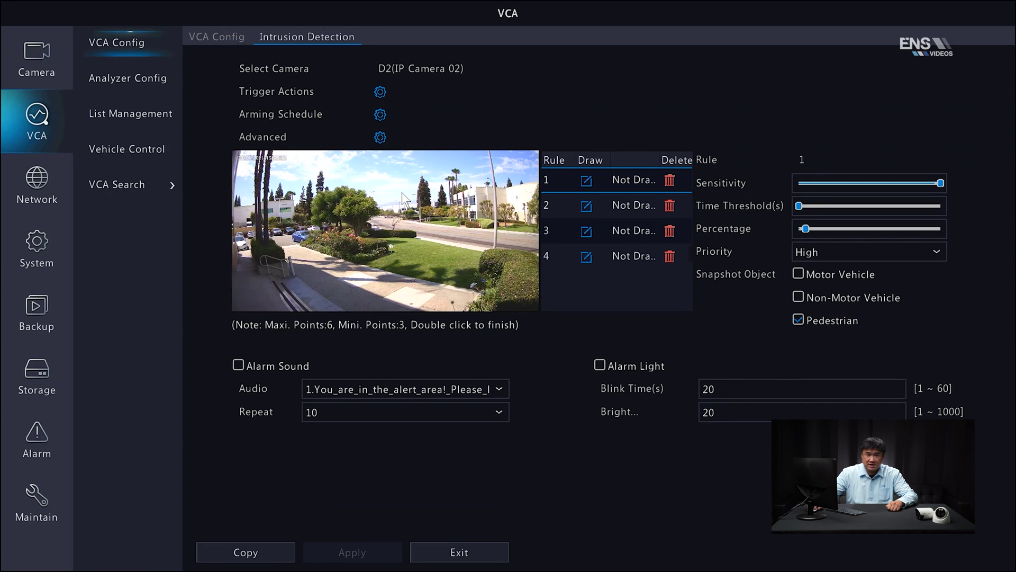
{"action": "left_click", "coordinate": [381, 92]}
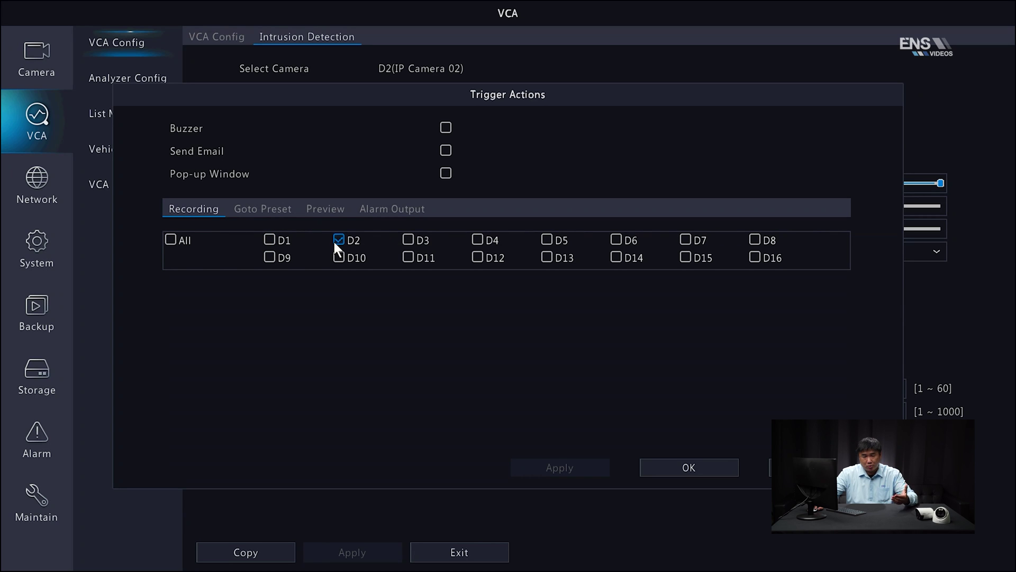
{"action": "left_click", "coordinate": [671, 465]}
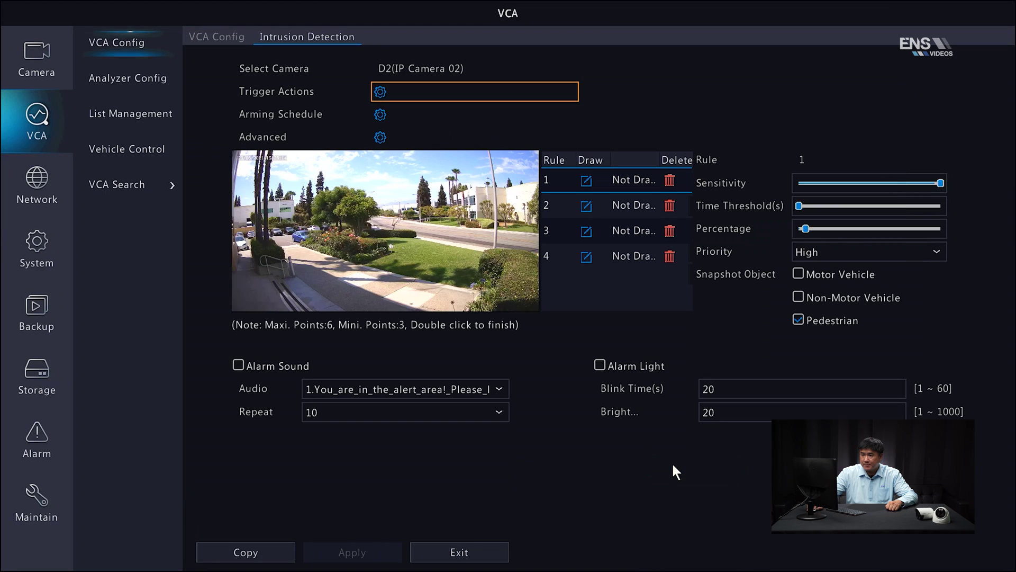
Copy Monday's 00:00 to 24:00 arming schedule for intrusion detection to all days and apply it.
{"action": "left_click", "coordinate": [382, 113]}
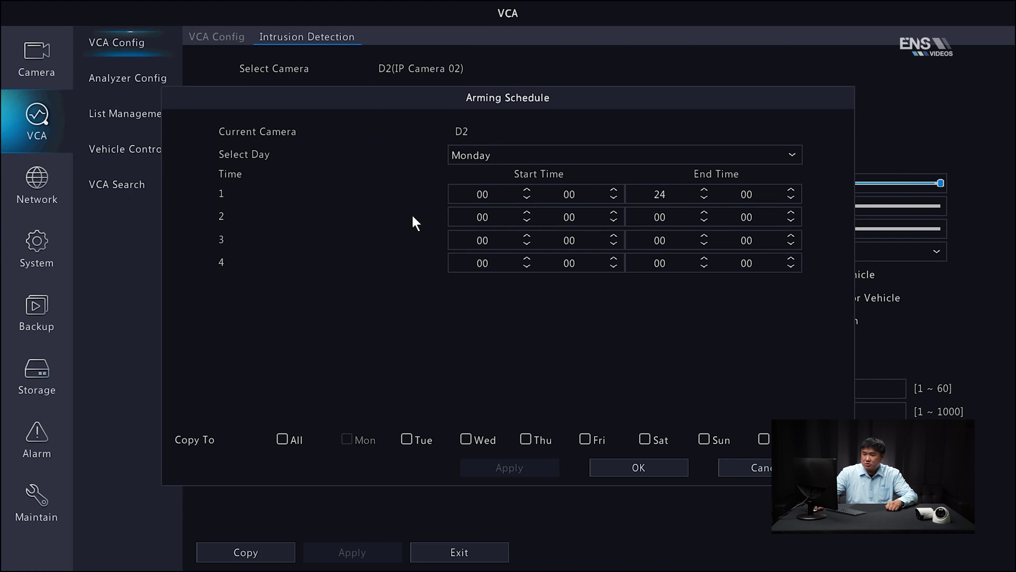
{"action": "left_click", "coordinate": [283, 440]}
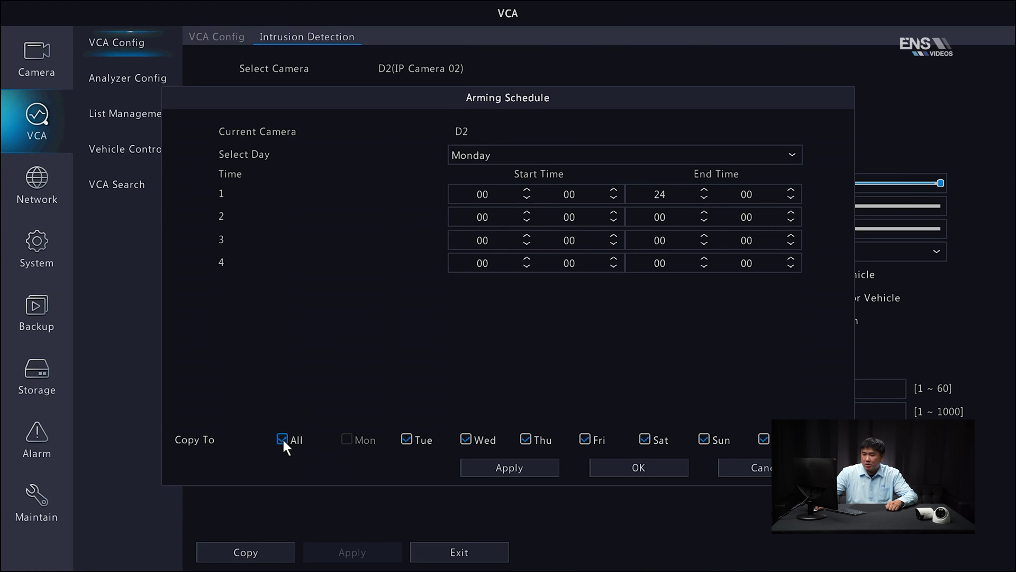
{"action": "left_click", "coordinate": [519, 468]}
{"action": "left_click", "coordinate": [615, 466]}
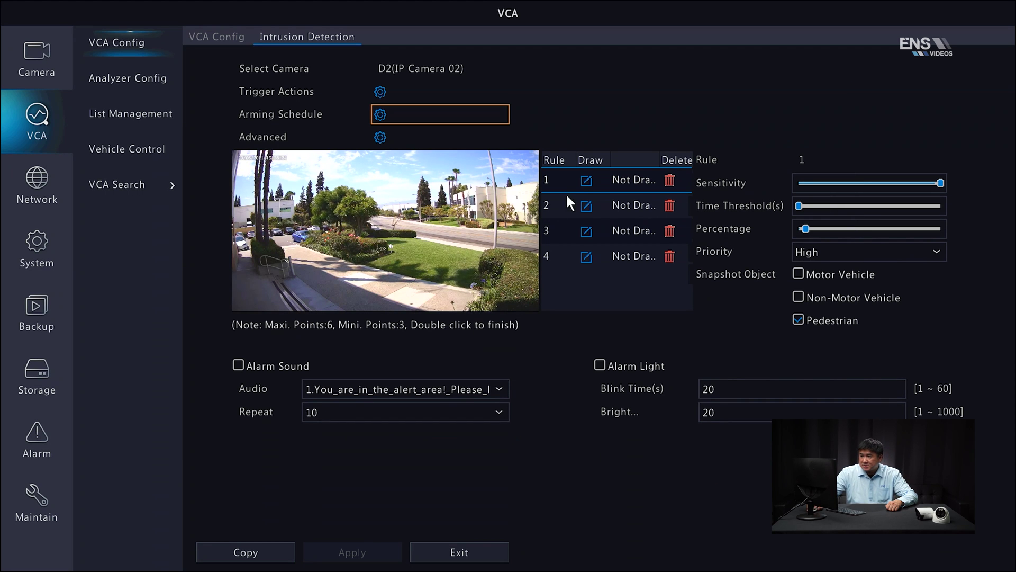
Draw the rule 1 detection area as a polygon around the walkway in the foreground and apply it.
{"action": "left_click", "coordinate": [586, 181]}
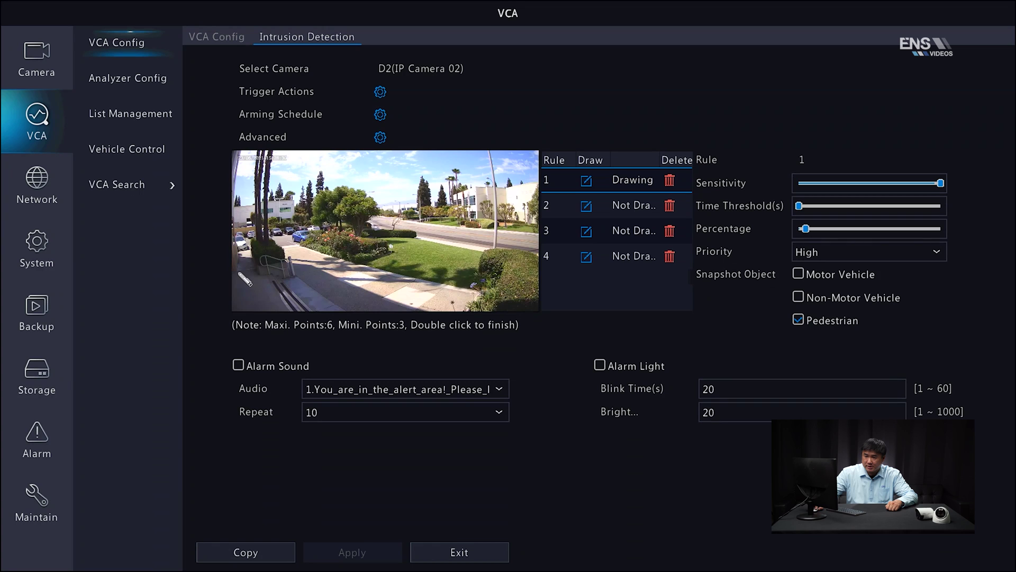
{"action": "left_click", "coordinate": [239, 308]}
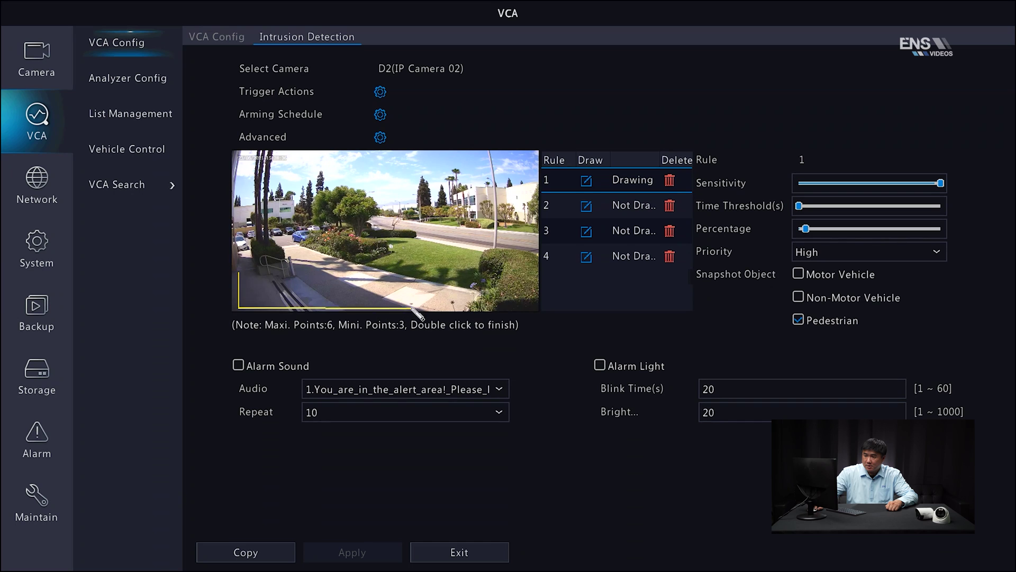
{"action": "left_click", "coordinate": [466, 289]}
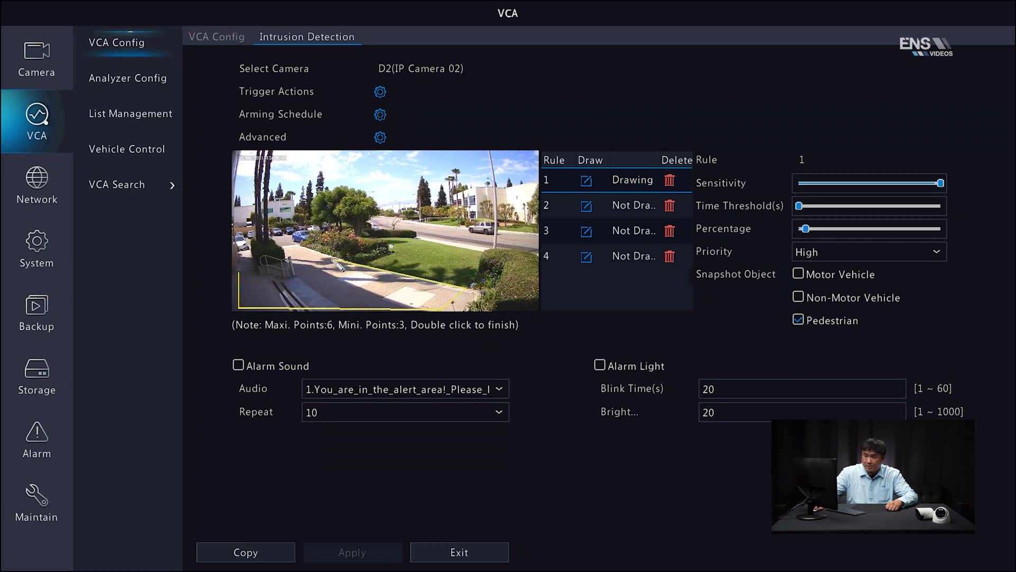
{"action": "double_click", "coordinate": [298, 245]}
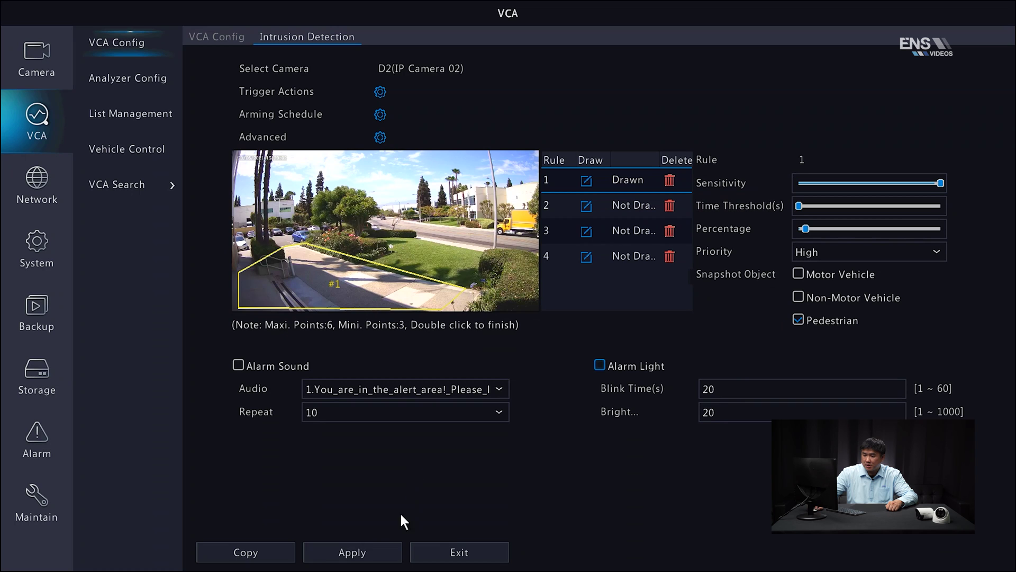
{"action": "left_click", "coordinate": [352, 553]}
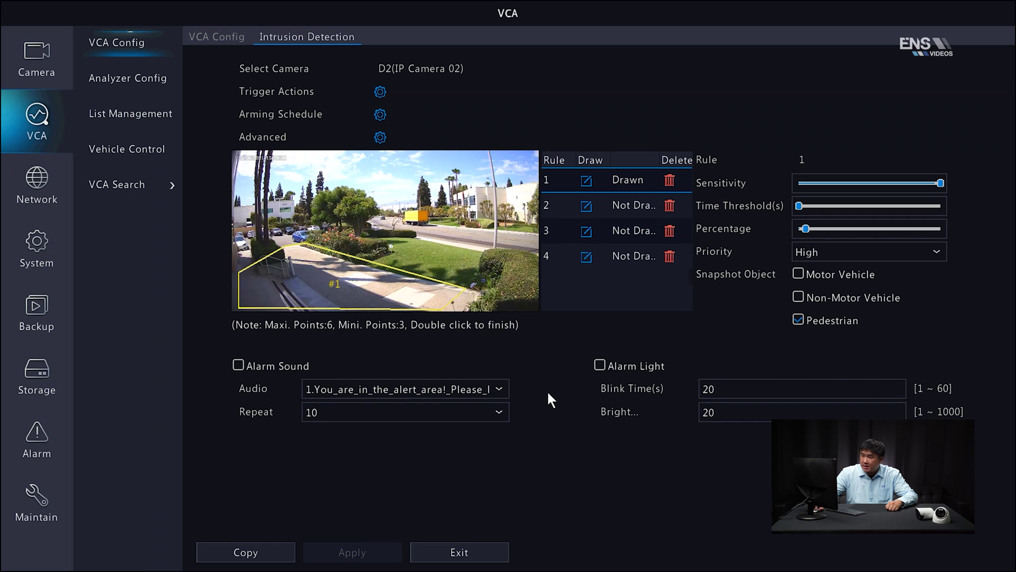
Draw the rule 2 detection area as a polygon over the street beyond the lawn and apply it.
{"action": "left_click", "coordinate": [587, 206]}
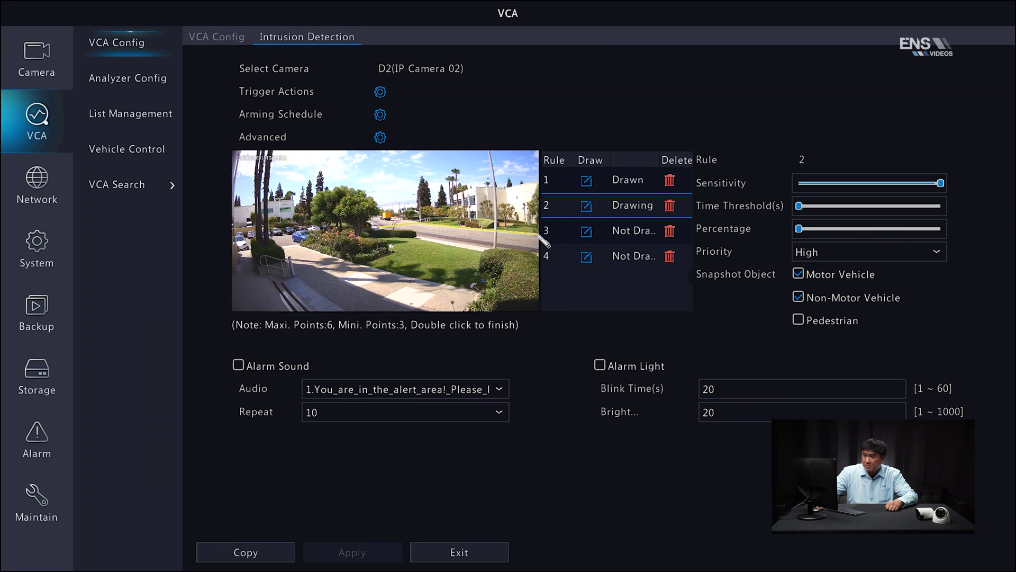
{"action": "left_click", "coordinate": [538, 258]}
{"action": "double_click", "coordinate": [382, 229]}
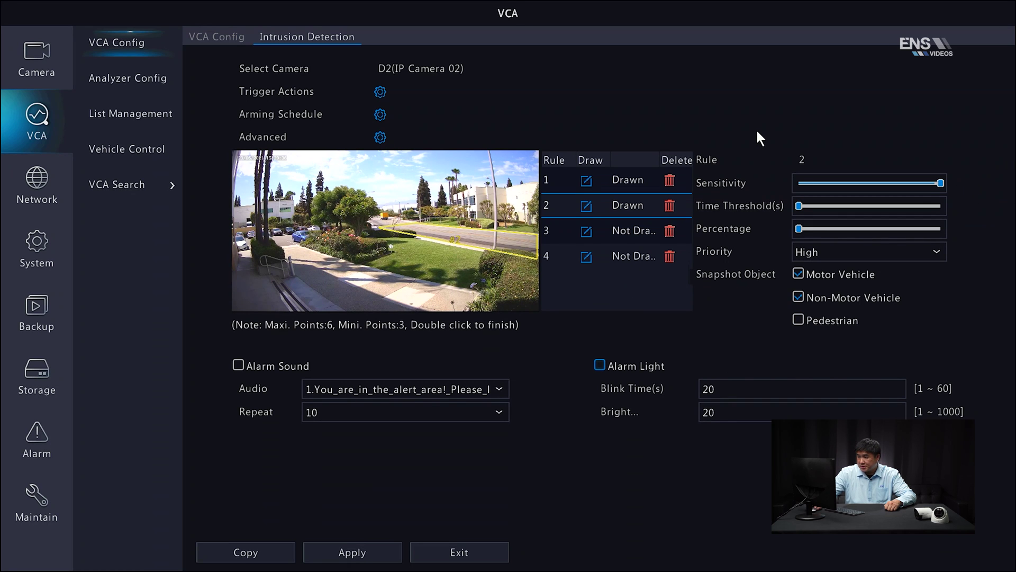
{"action": "left_click", "coordinate": [352, 554]}
Return to the live view, enlarge camera D2 to a single window and switch the preview mode to Smart.
{"action": "right_click", "coordinate": [383, 500]}
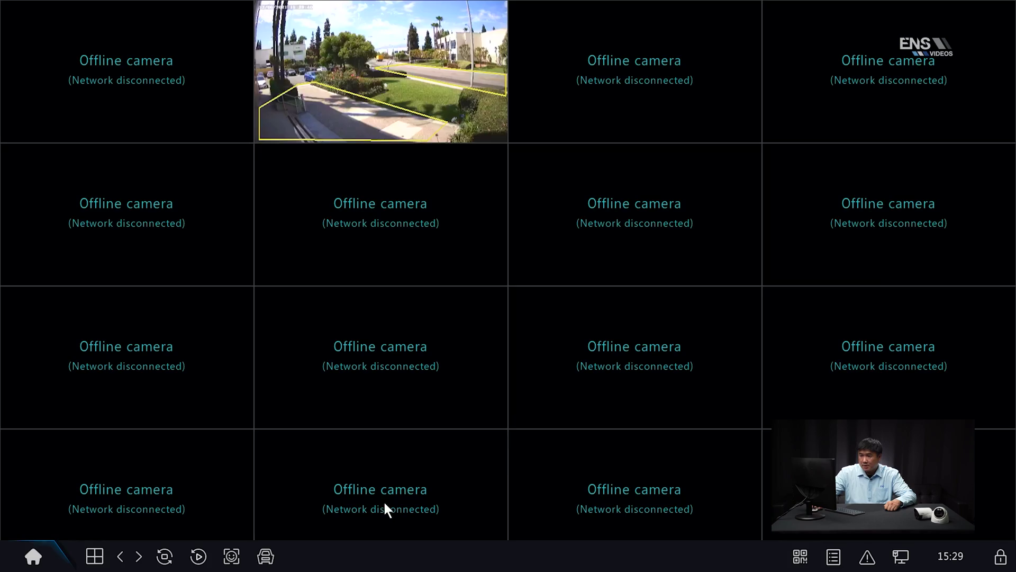
{"action": "double_click", "coordinate": [398, 71]}
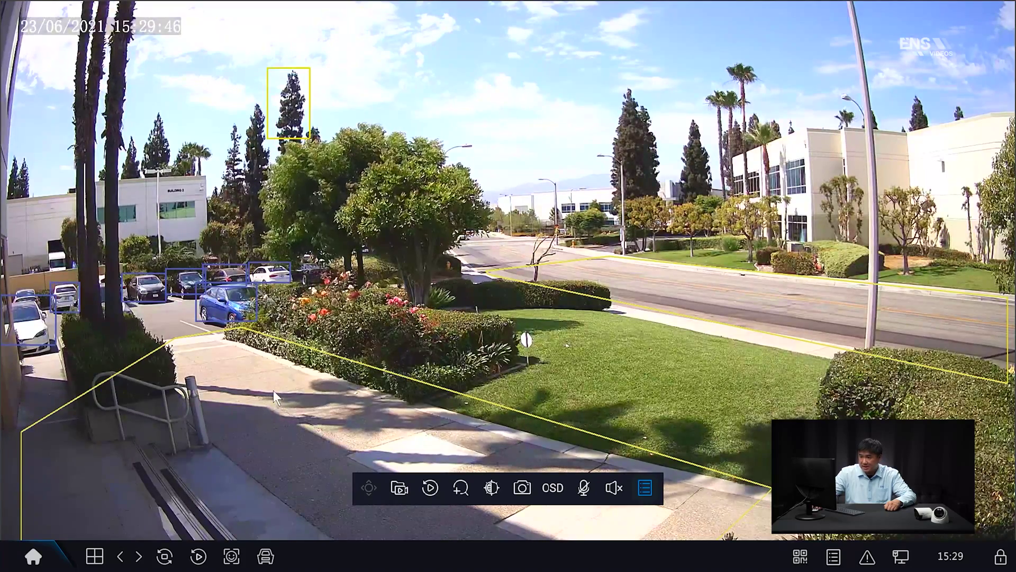
{"action": "right_click", "coordinate": [529, 161]}
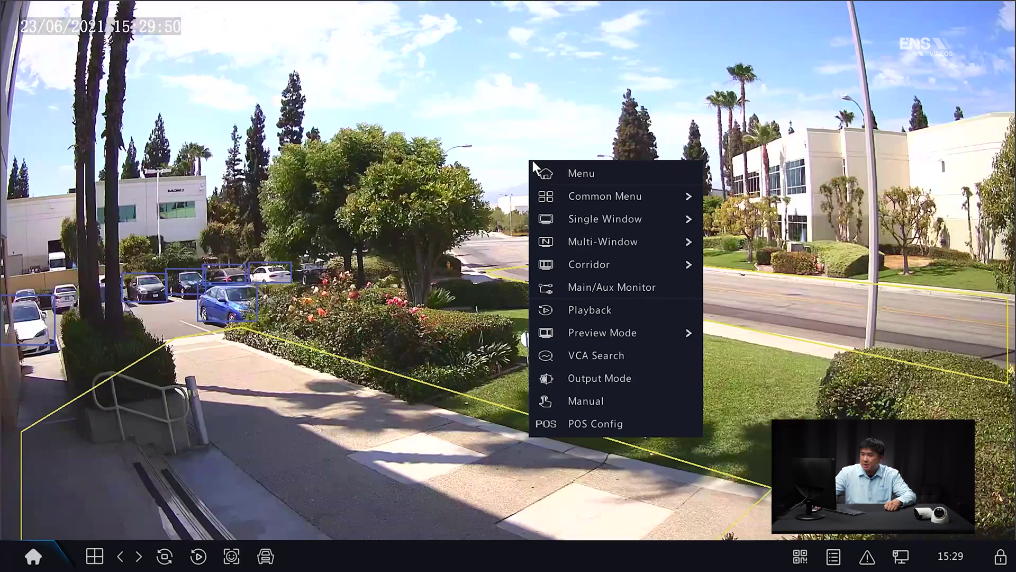
{"action": "mouse_move", "coordinate": [609, 333]}
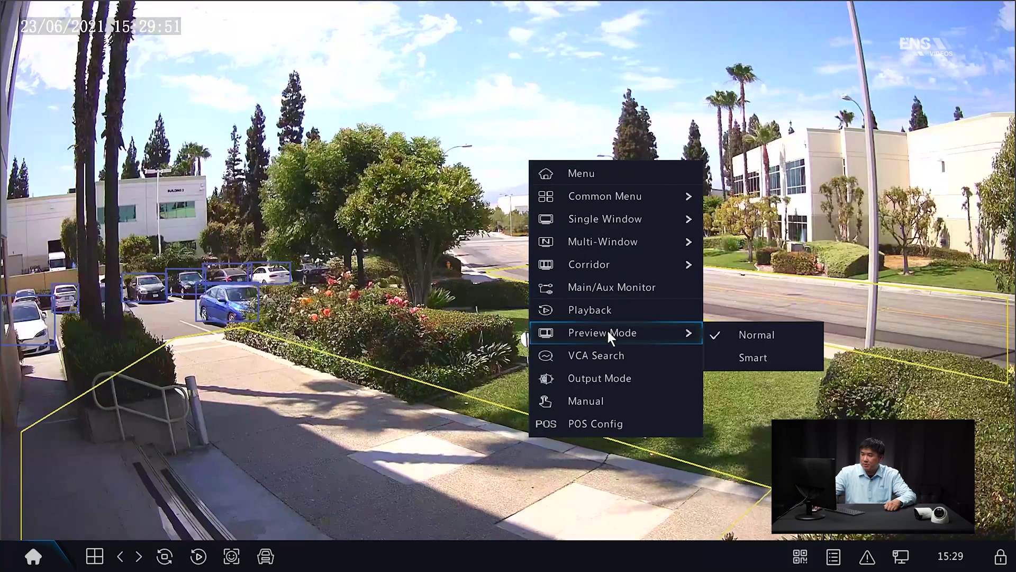
{"action": "left_click", "coordinate": [750, 357]}
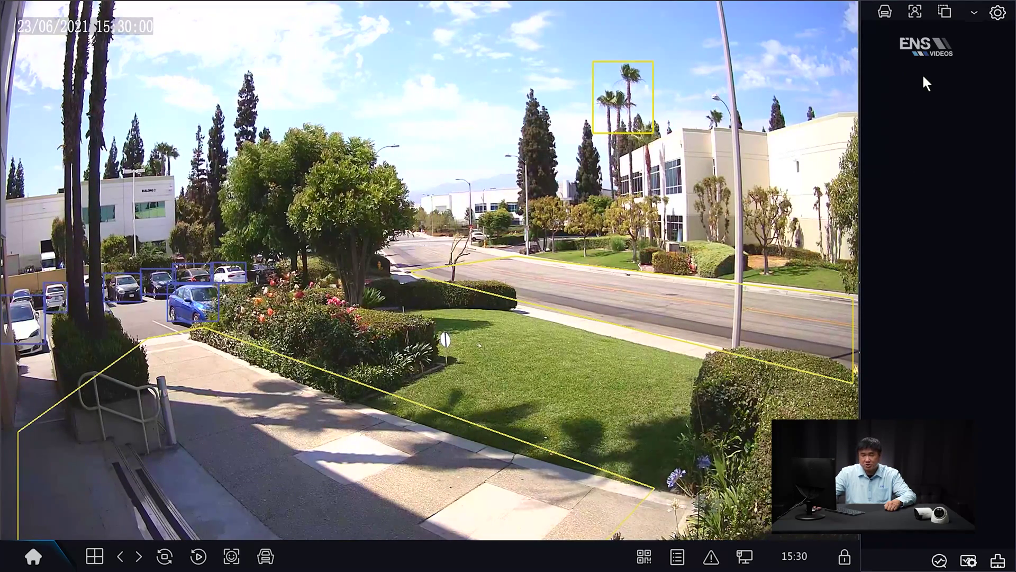
Configure the Smart display to show intrusion detection info for pedestrian, motor vehicle and non-motor vehicle targets.
{"action": "left_click", "coordinate": [999, 16]}
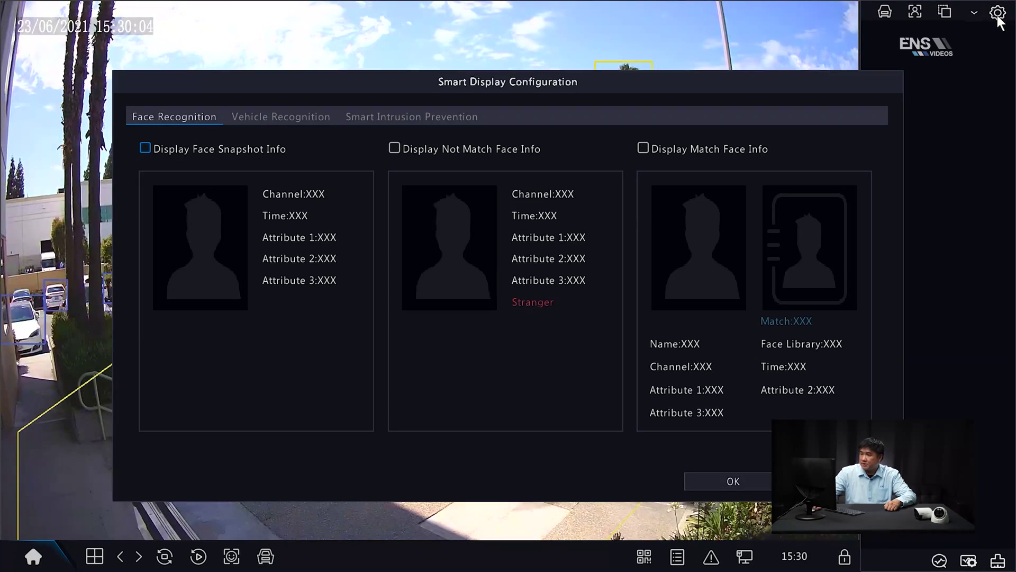
{"action": "left_click", "coordinate": [384, 118]}
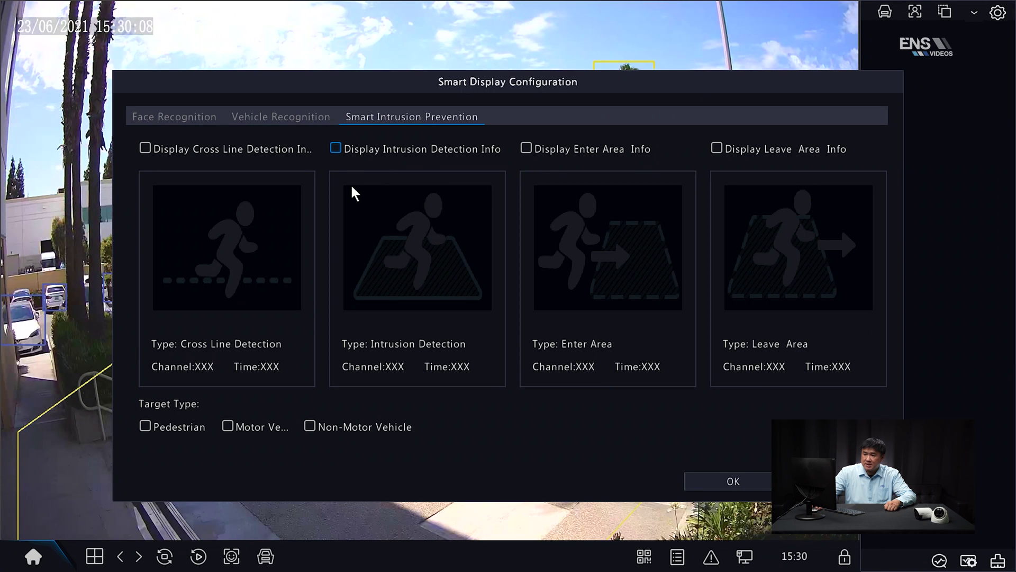
{"action": "left_click", "coordinate": [335, 149]}
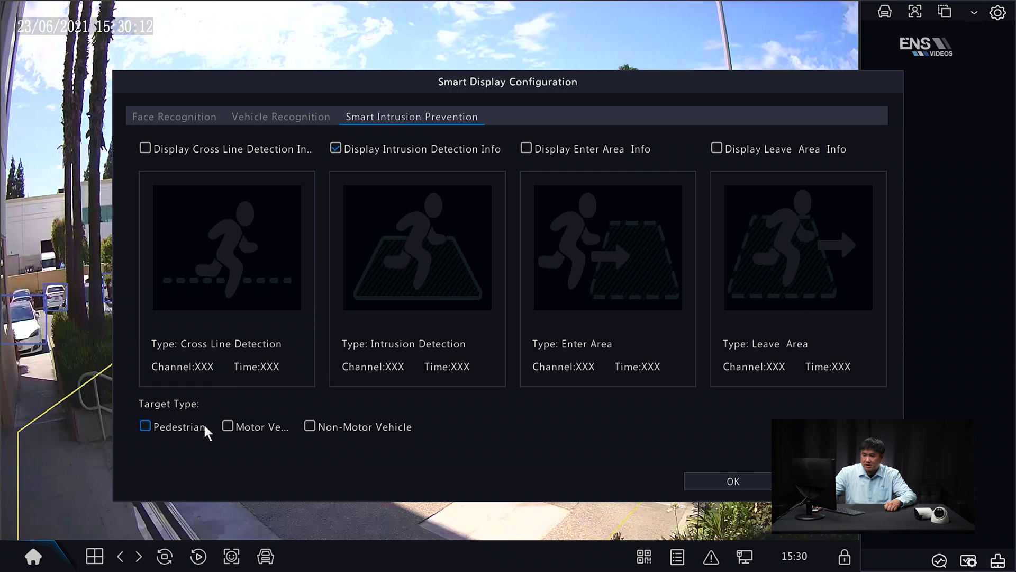
{"action": "left_click", "coordinate": [142, 423]}
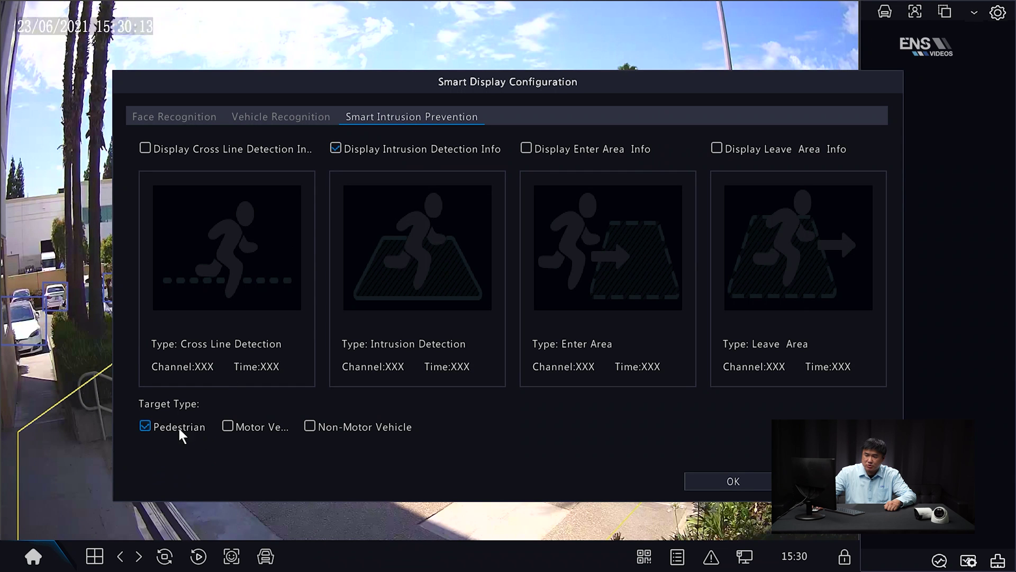
{"action": "left_click", "coordinate": [231, 424]}
{"action": "left_click", "coordinate": [308, 424]}
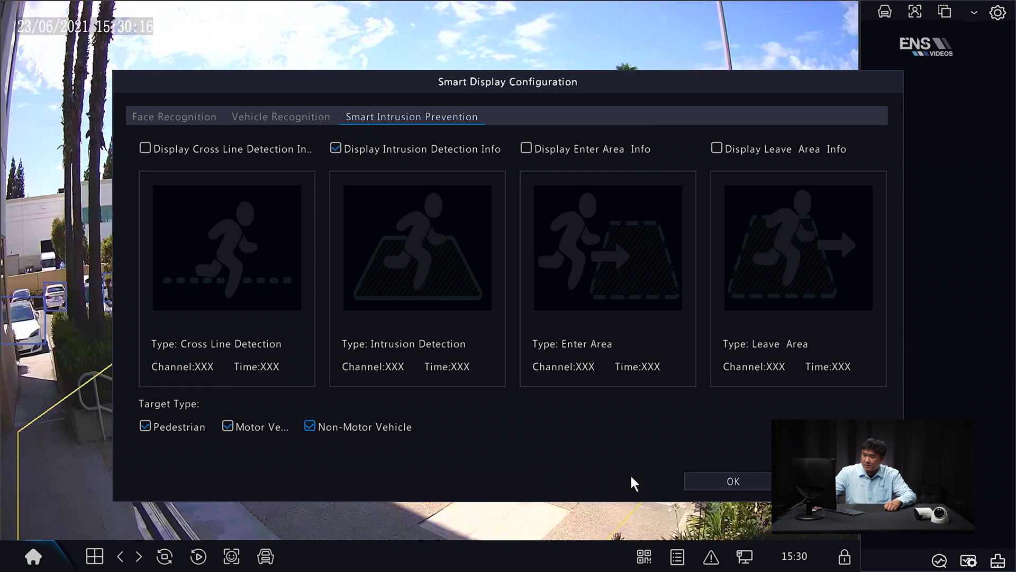
{"action": "left_click", "coordinate": [714, 476]}
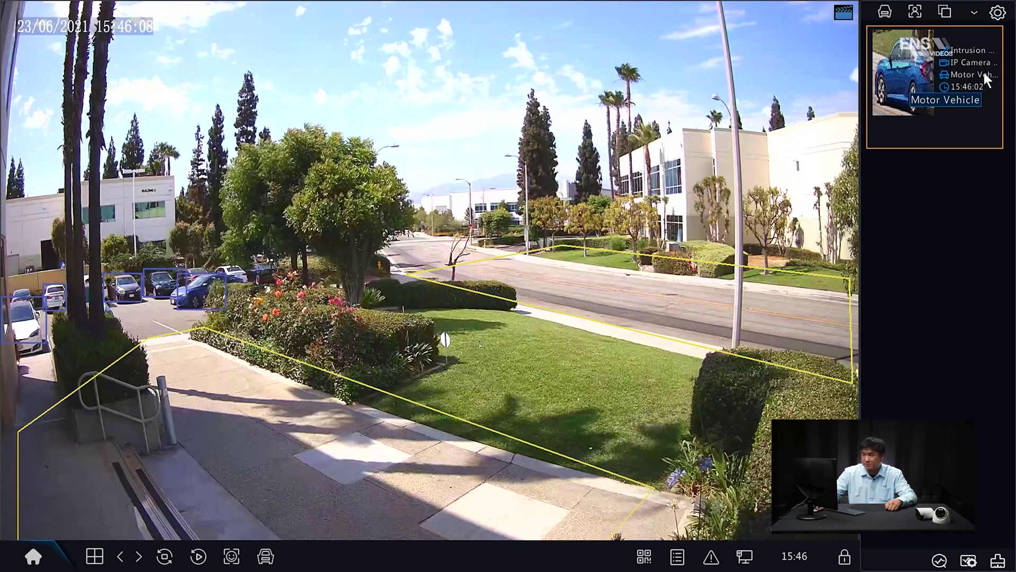
Review the recorded clip and details of the motor vehicle intrusion snapshot, then open those of the pedestrian intrusion snapshot.
{"action": "left_click", "coordinate": [927, 80]}
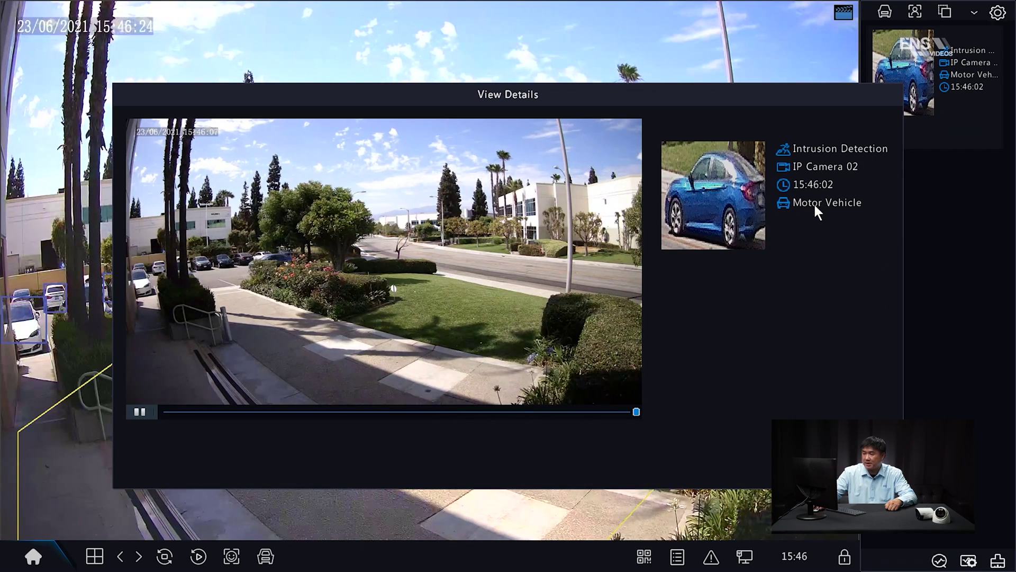
{"action": "right_click", "coordinate": [815, 272]}
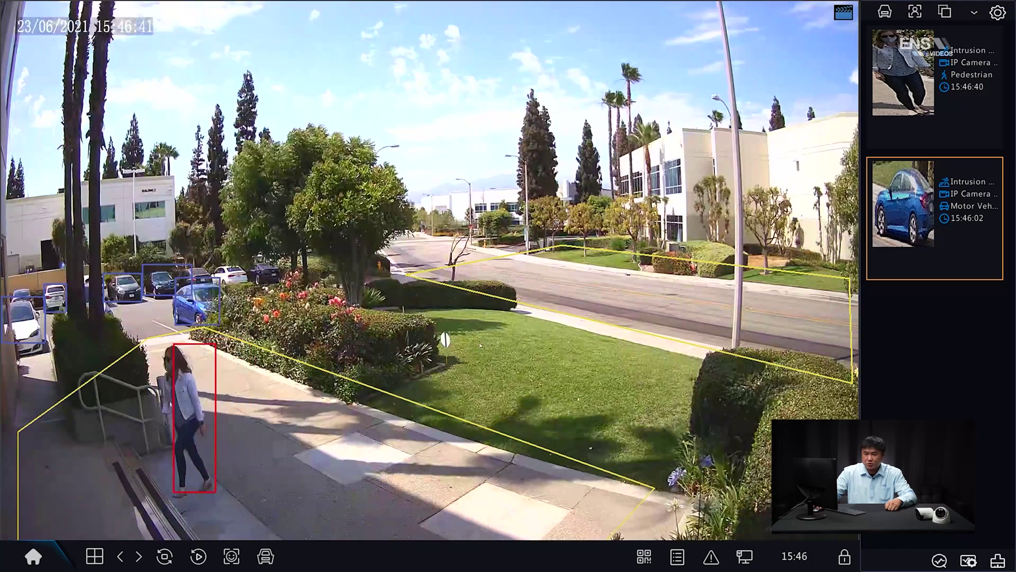
{"action": "left_click", "coordinate": [907, 93]}
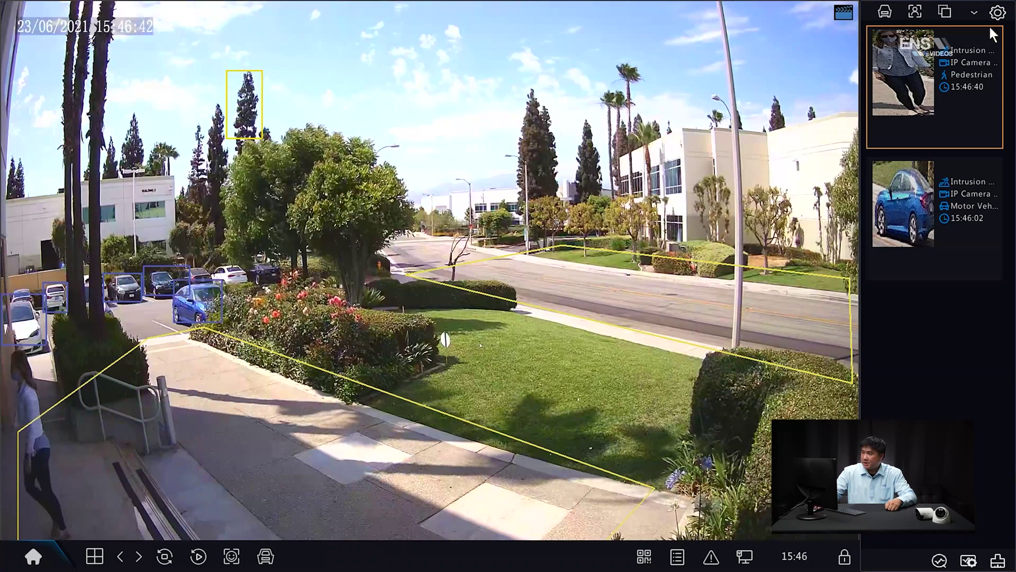
{"action": "double_click", "coordinate": [907, 92]}
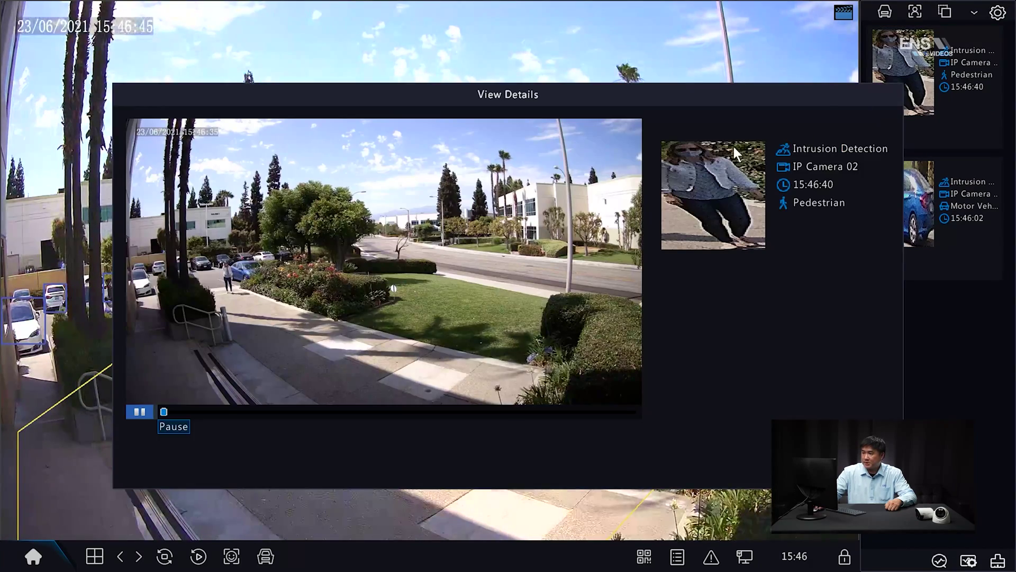